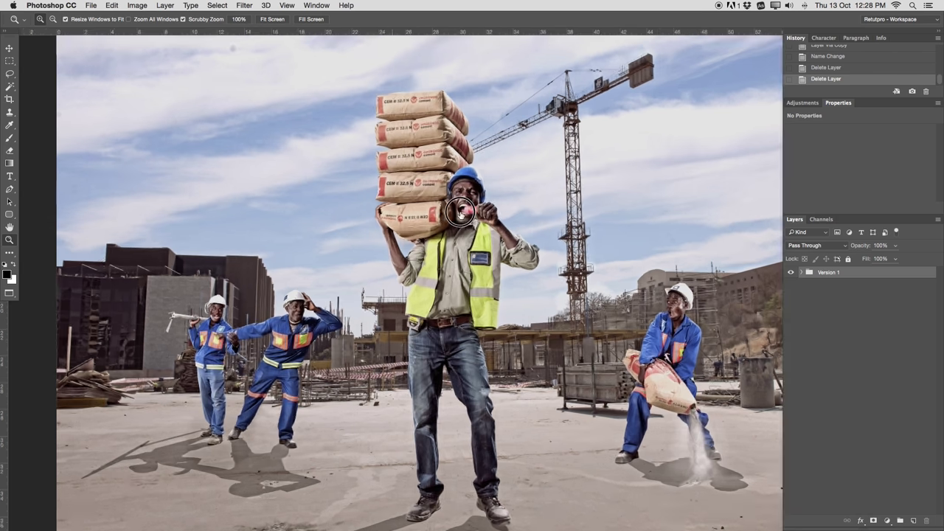
Step: Zoom in on the central worker, expand Version 1, and toggle the Effect group to compare, then fit the image
drag(449, 216, 393, 251)
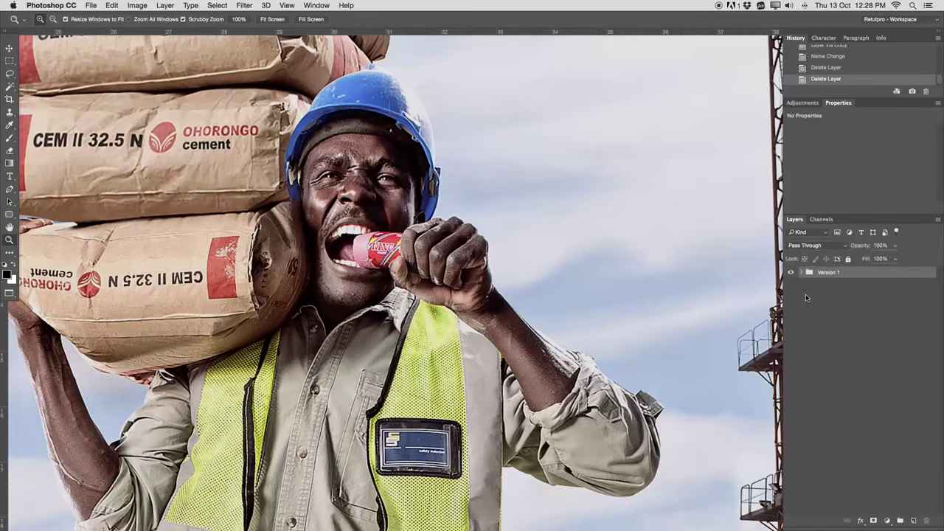
click(803, 273)
click(792, 285)
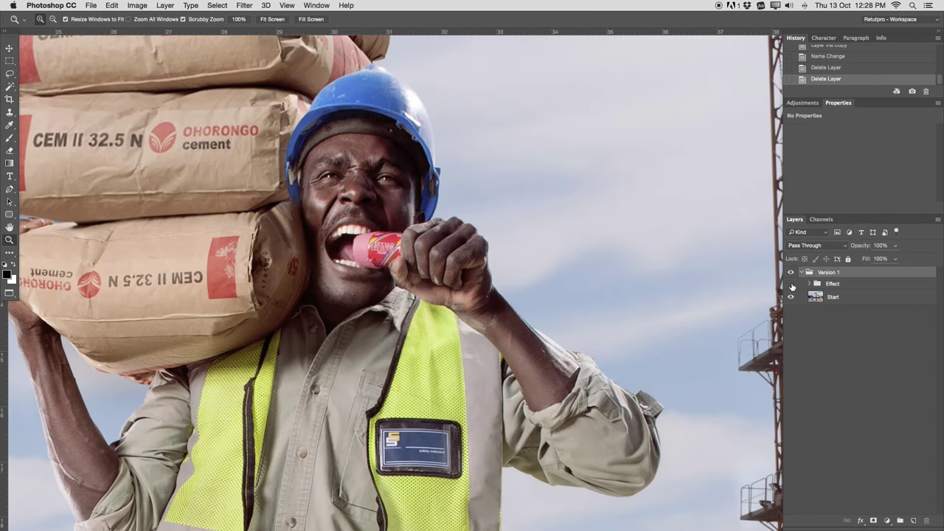
click(792, 285)
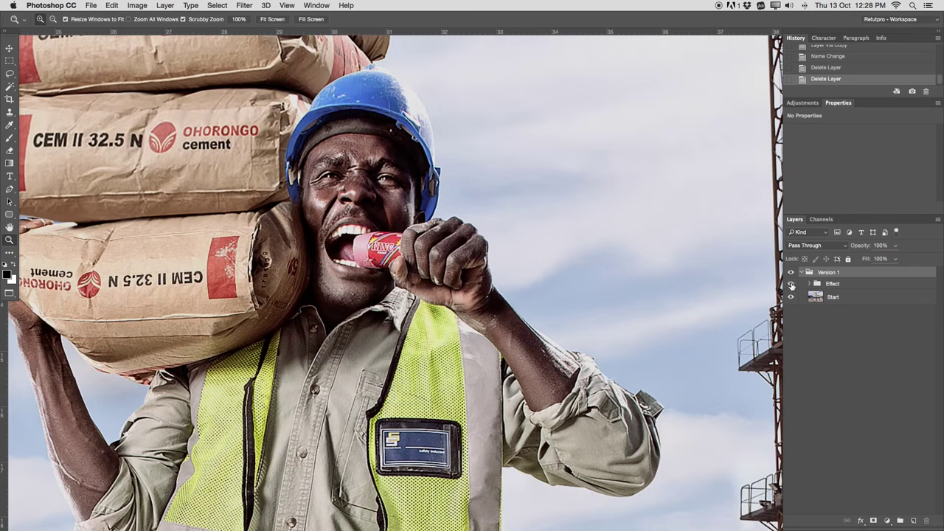
click(792, 285)
click(791, 285)
drag(414, 194, 357, 152)
key(super+0)
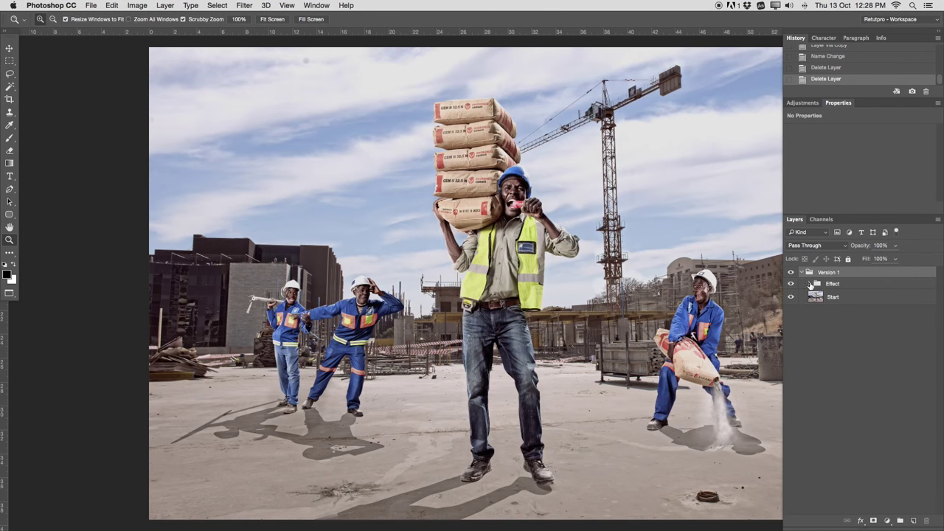
Step: Duplicate the Start layer, move the copy above Version 1, and name it Start
click(821, 296)
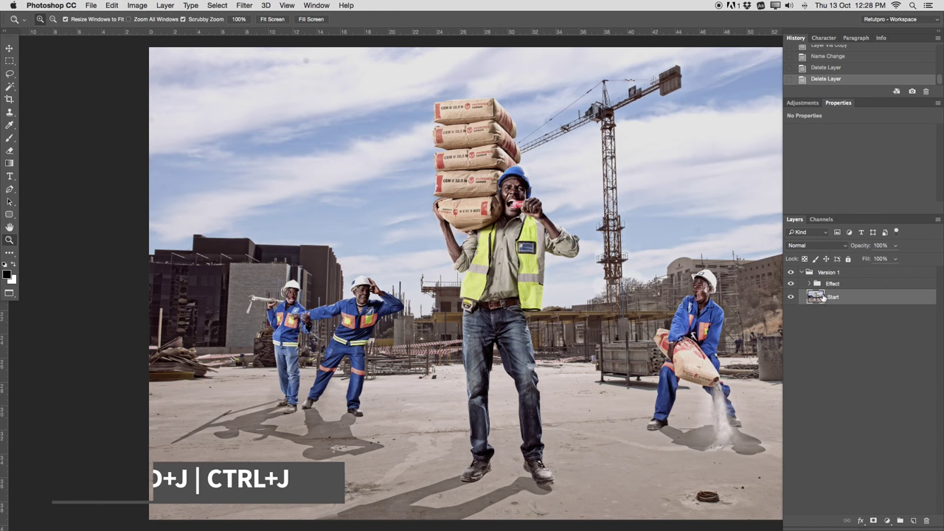
key(super+j)
drag(825, 297, 812, 270)
click(809, 287)
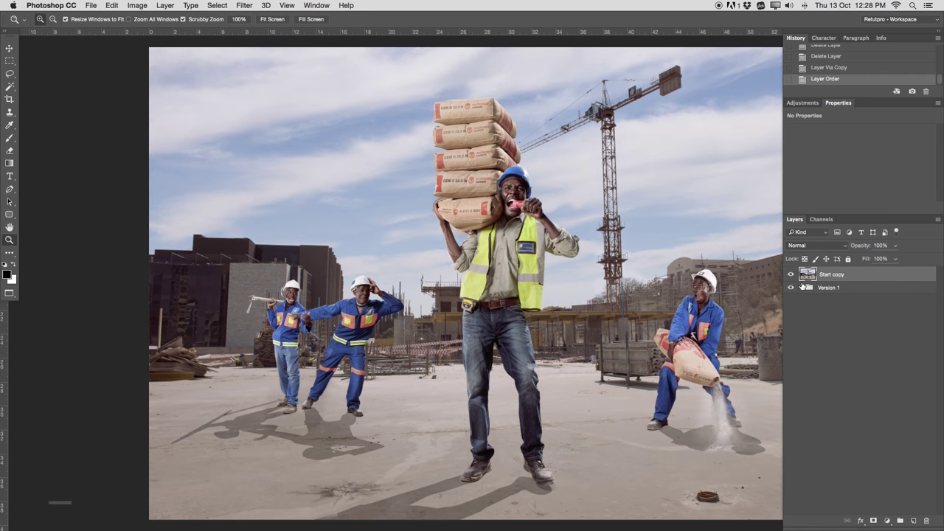
drag(650, 283, 608, 274)
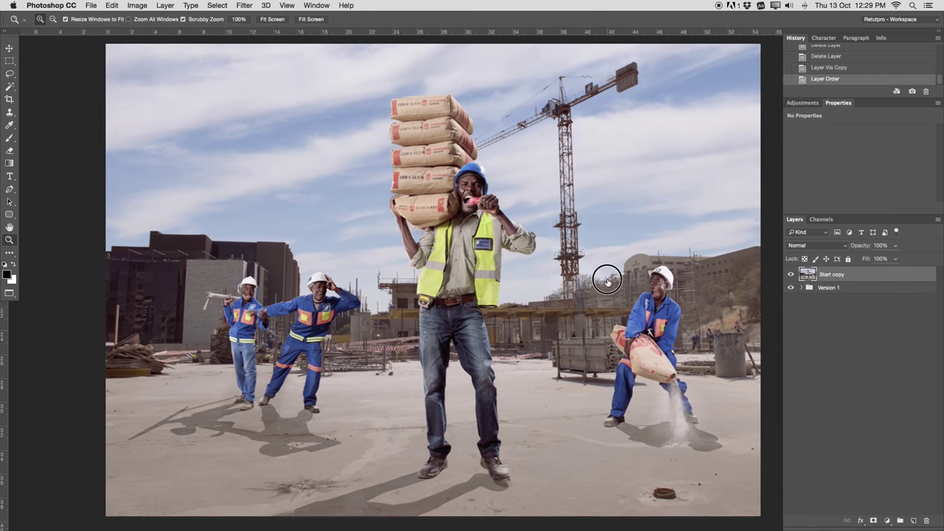
key(Right)
key(BackSpace)
key(BackSpace)
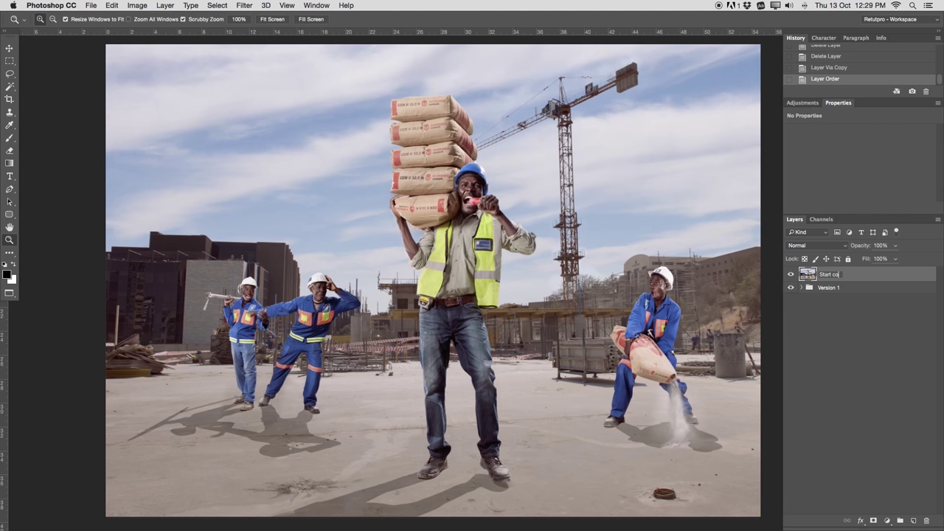
key(Return)
Step: Duplicate Start again and name the copy Sharpen
key(super+j)
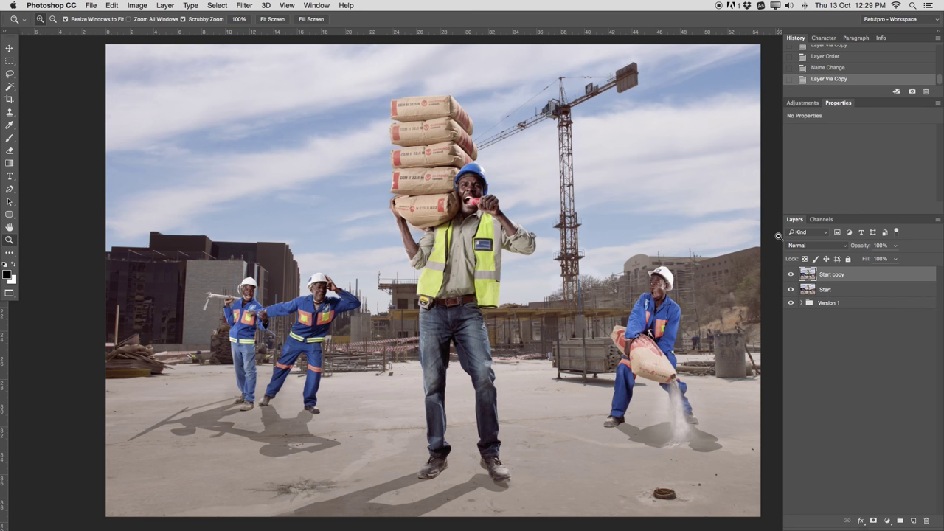
double_click(845, 276)
key(Return)
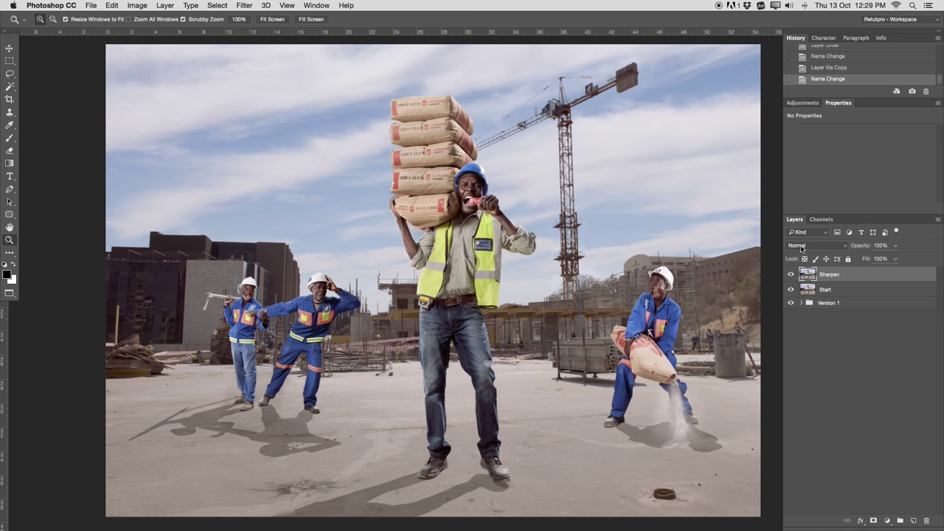
Step: Open Filter > Sharpen > Smart Sharpen and zoom its preview out
click(244, 5)
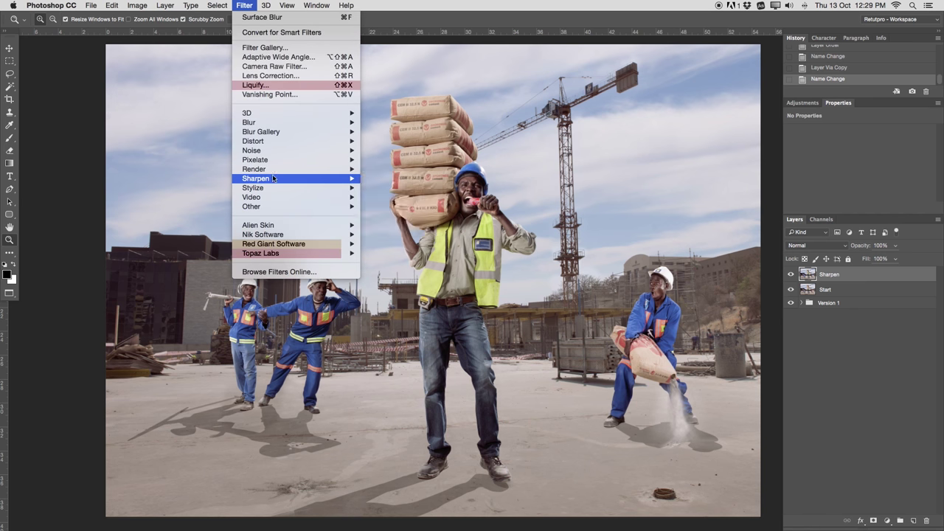
mouse_move(273, 178)
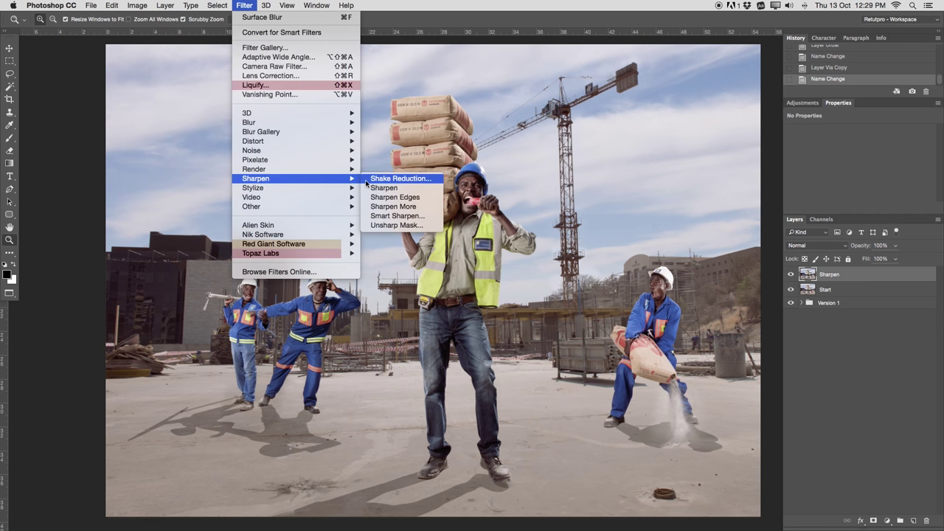
click(398, 216)
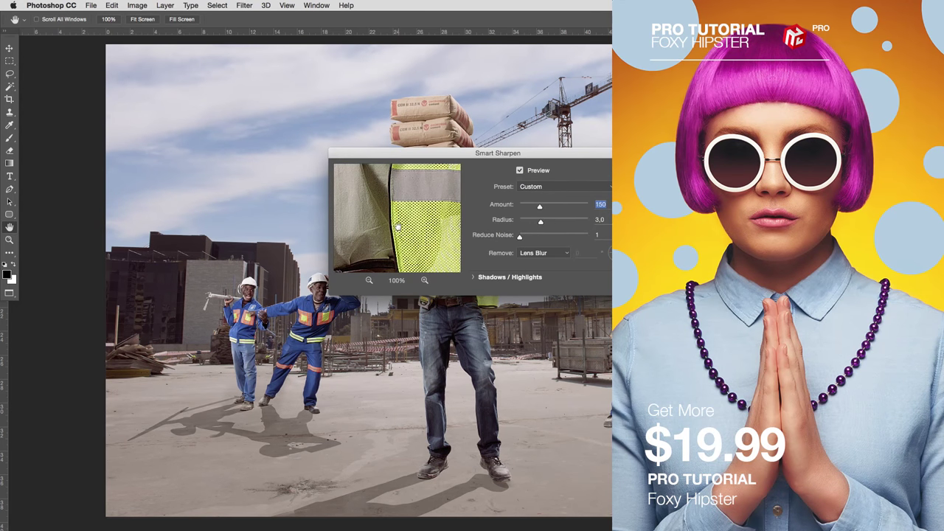
drag(393, 213, 395, 268)
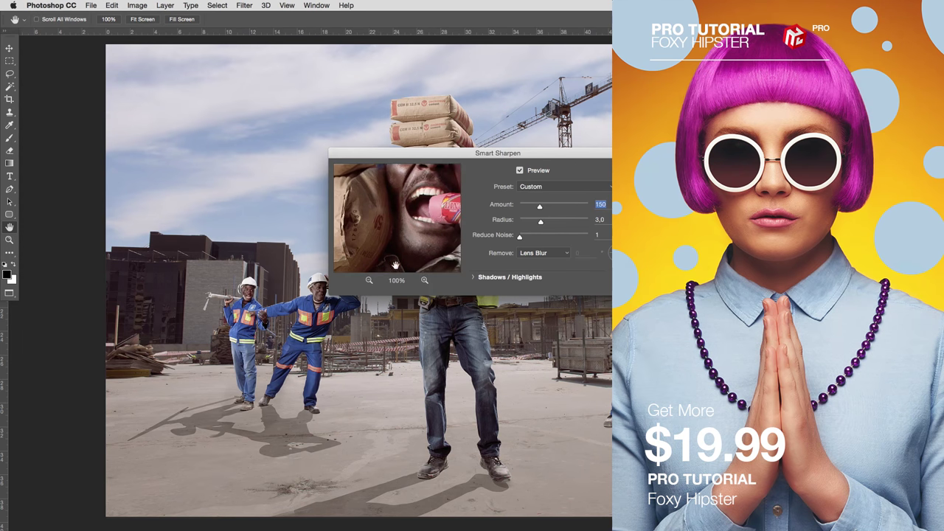
click(370, 280)
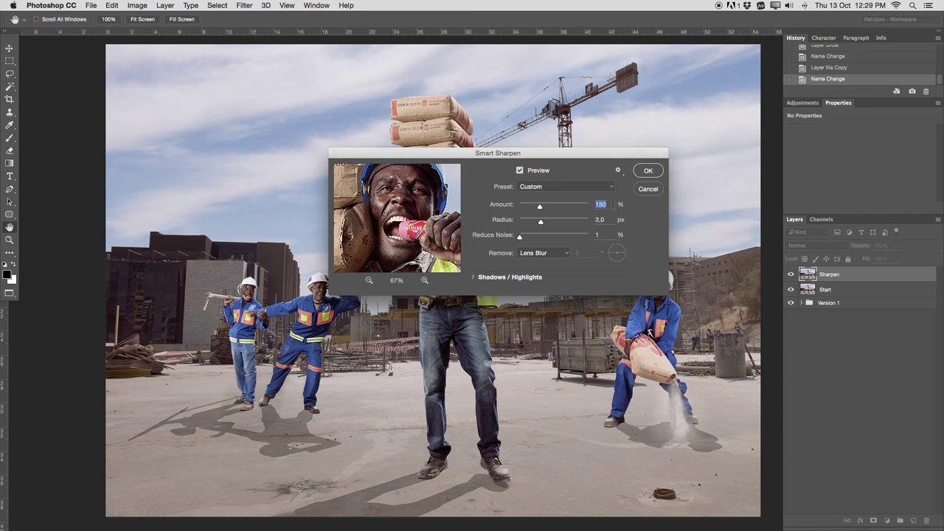
Step: Set Amount 150%, Radius 3 px, Reduce Noise 1%, Remove Lens Blur, and apply the sharpening
text(1)
drag(538, 210, 540, 207)
text(150)
drag(544, 223, 549, 224)
click(519, 238)
click(556, 236)
text(1)
click(518, 253)
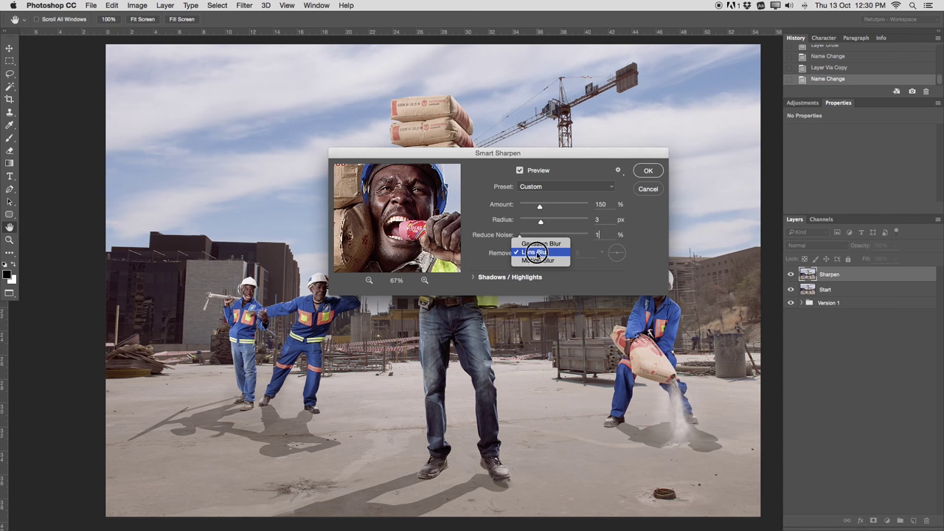
click(539, 254)
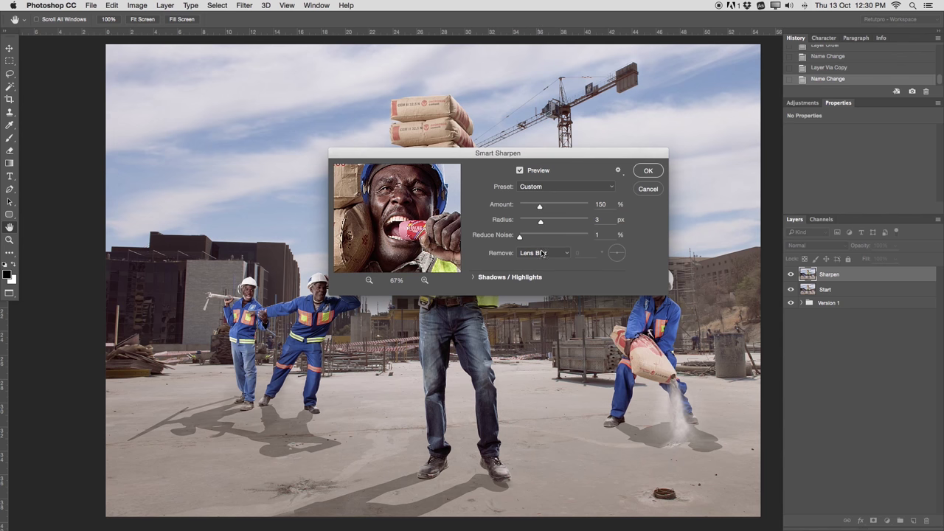
click(648, 174)
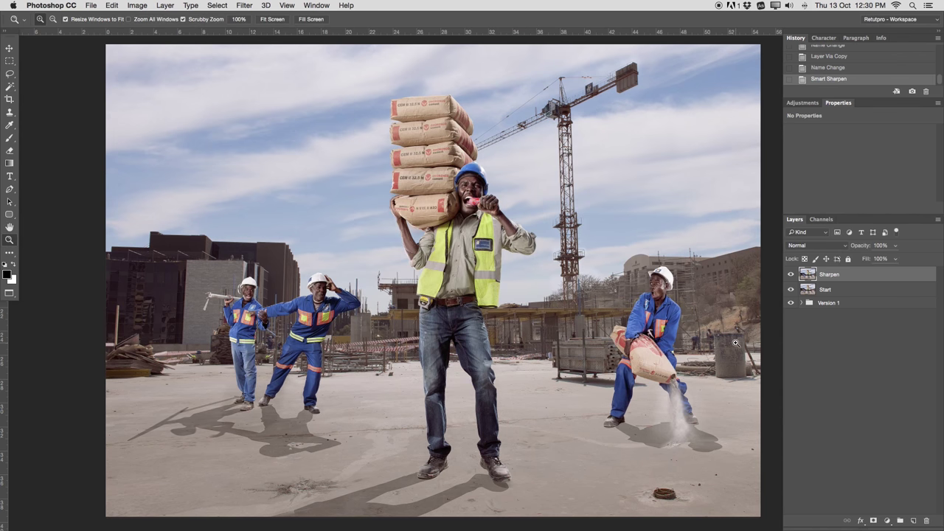
drag(480, 192, 571, 205)
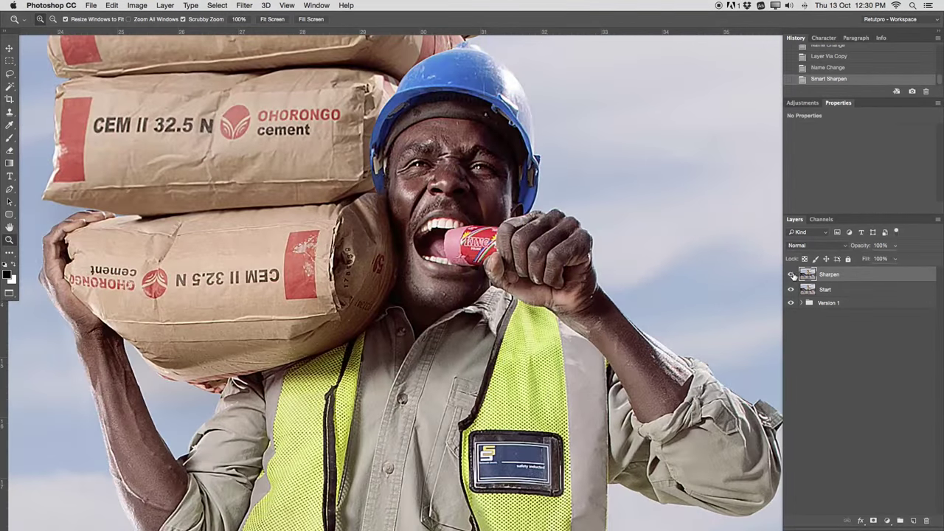
click(792, 274)
click(792, 275)
click(792, 275)
click(791, 274)
drag(560, 242, 454, 234)
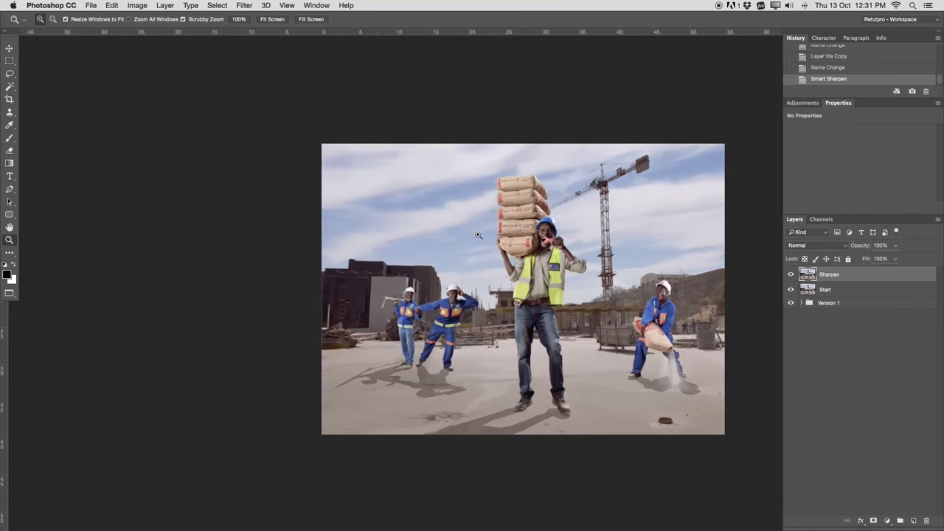
drag(468, 209, 479, 208)
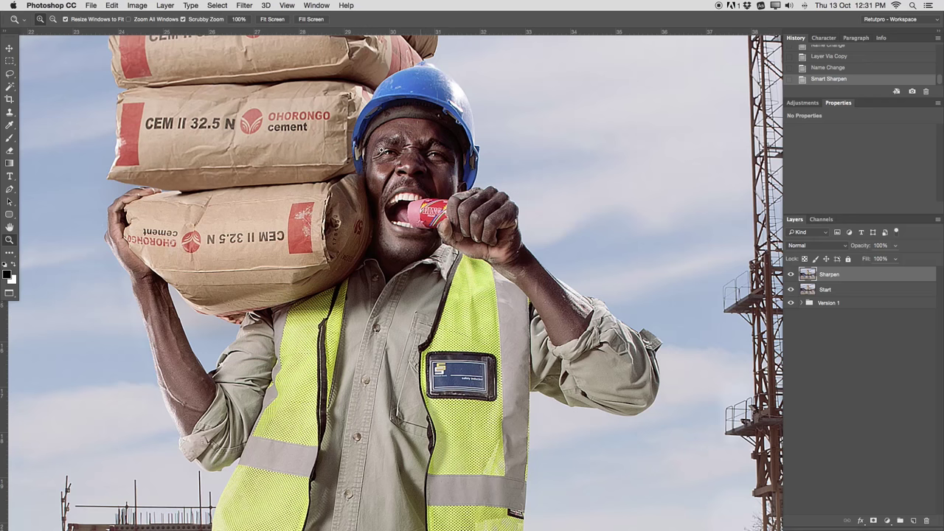
drag(406, 176, 387, 176)
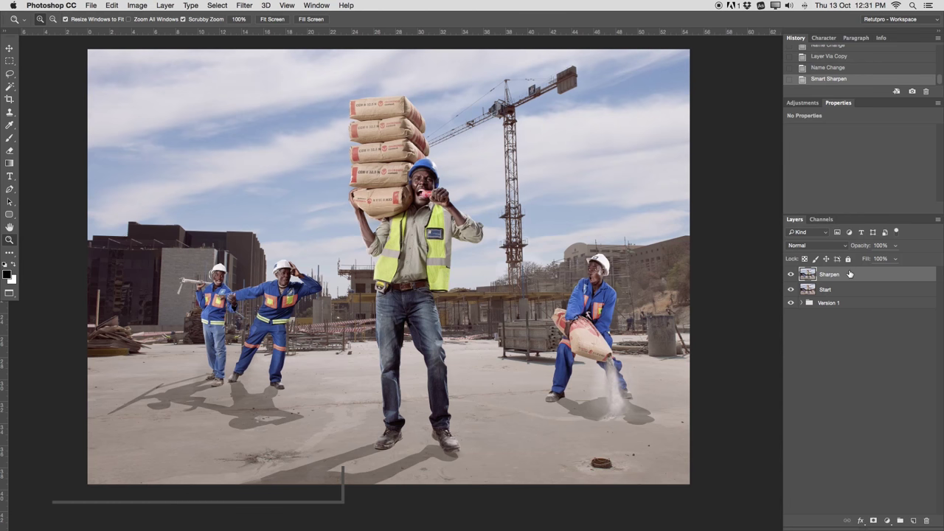
Step: Duplicate the Sharpen layer and name the copy Gritty
key(super+j)
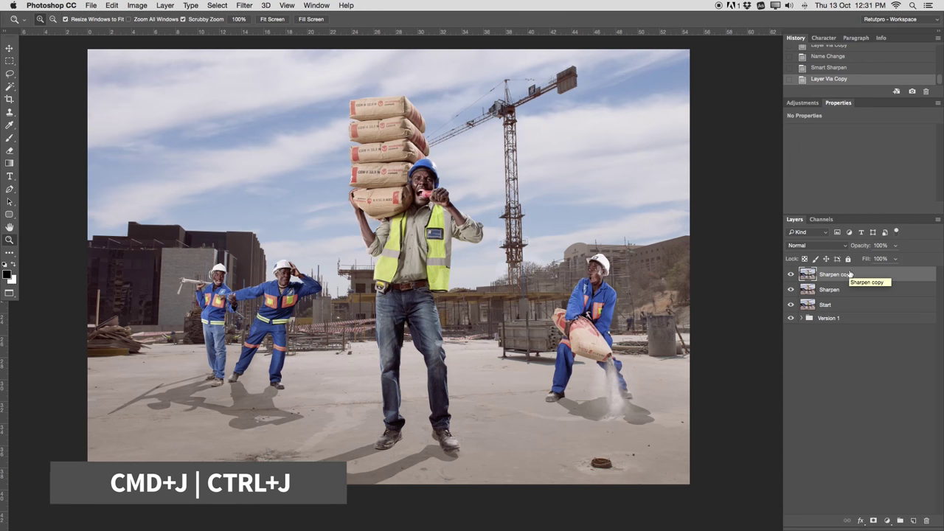
double_click(843, 274)
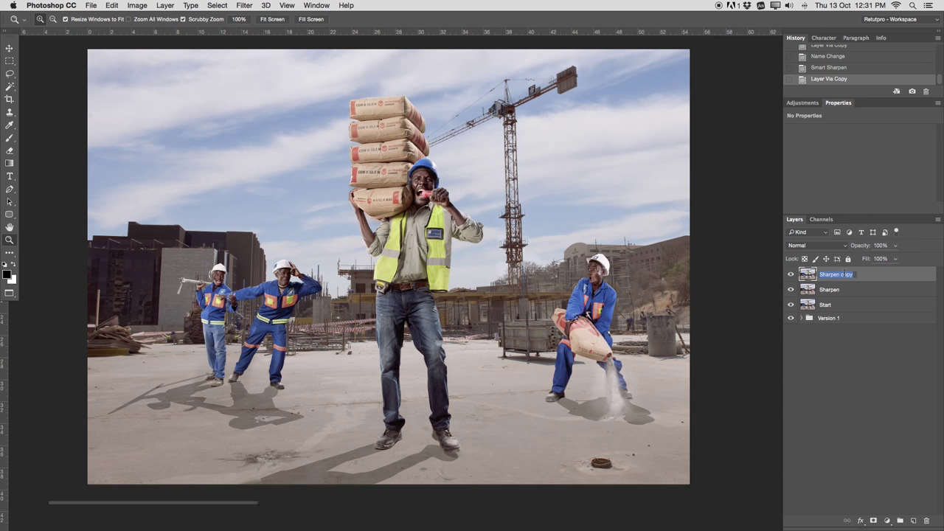
text(Gritty)
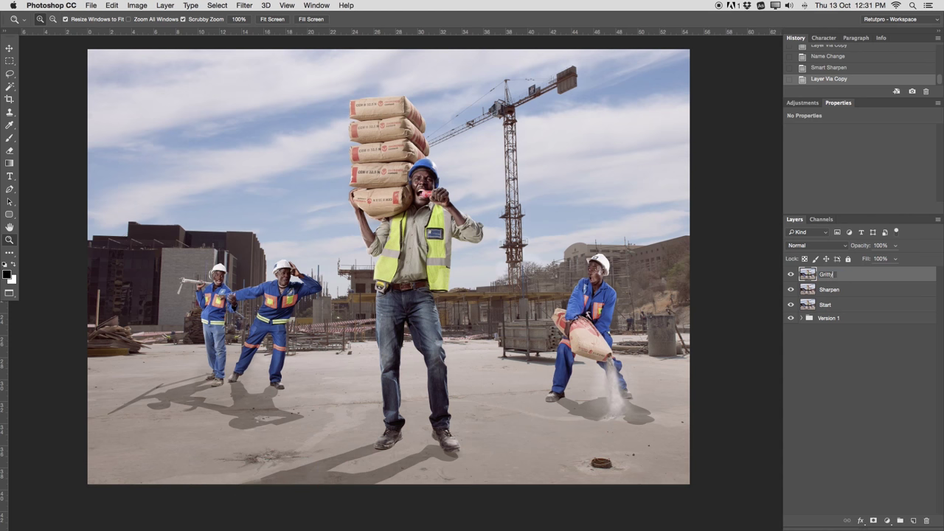
key(Return)
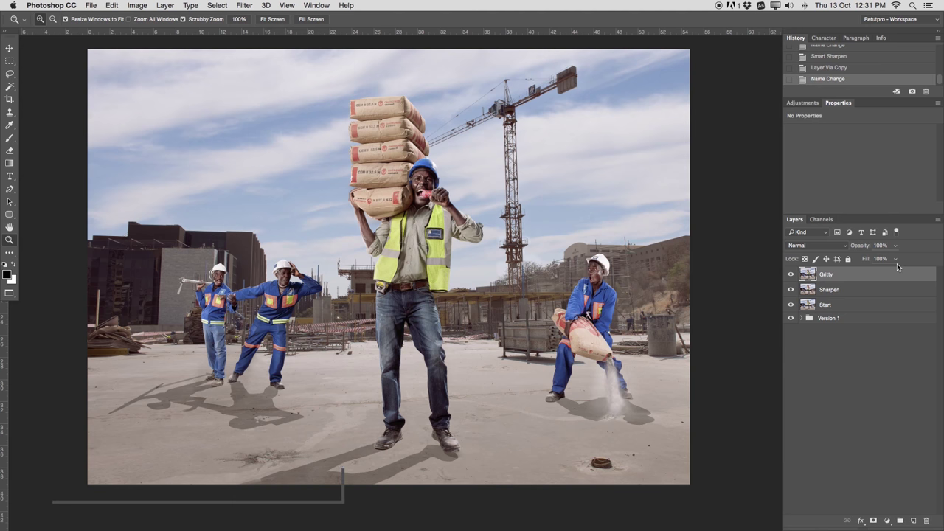
Step: Invert the Gritty layer and set its blend mode to Vivid Light
key(cmd+i)
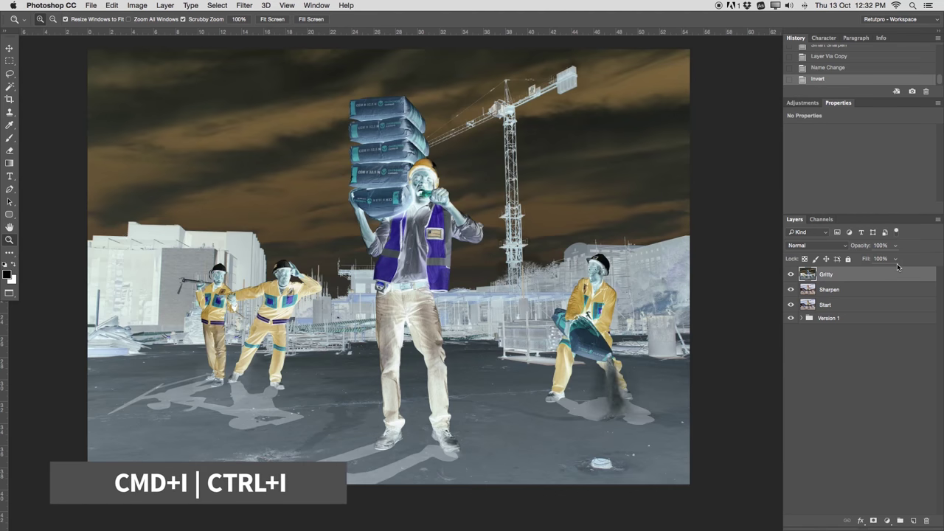
click(671, 236)
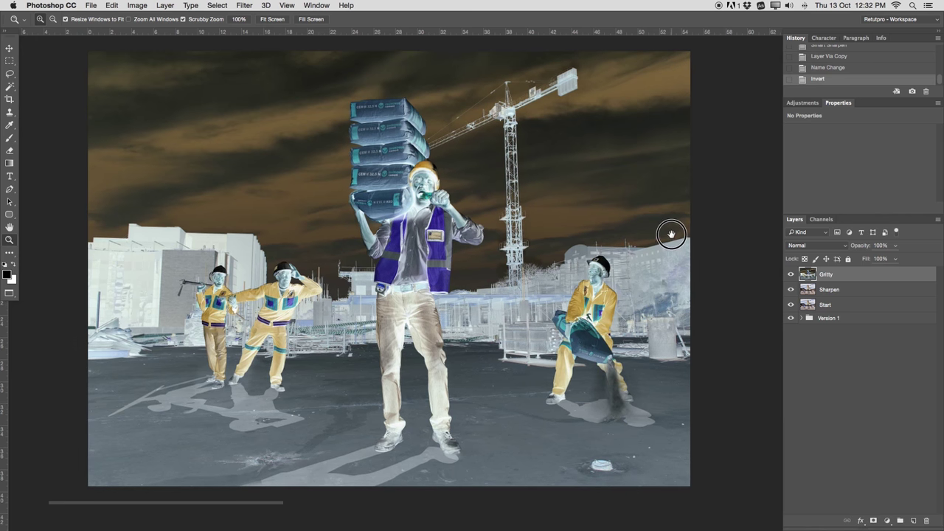
click(803, 245)
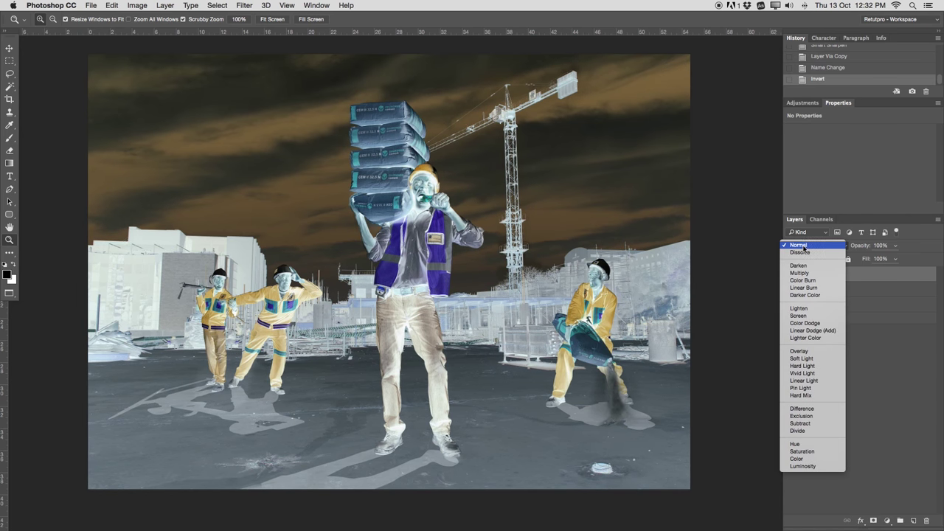
click(823, 372)
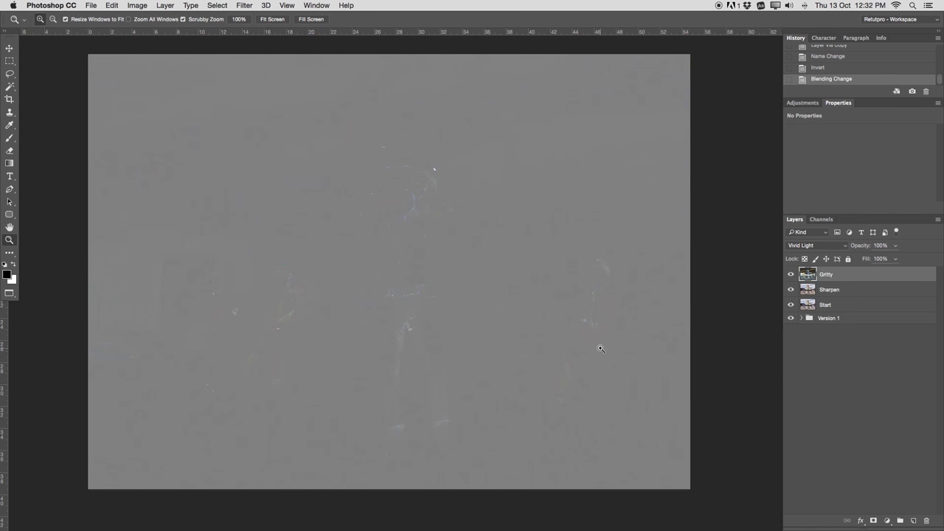
Step: Open Filter > Blur > Surface Blur and zoom its preview out
click(247, 5)
mouse_move(266, 122)
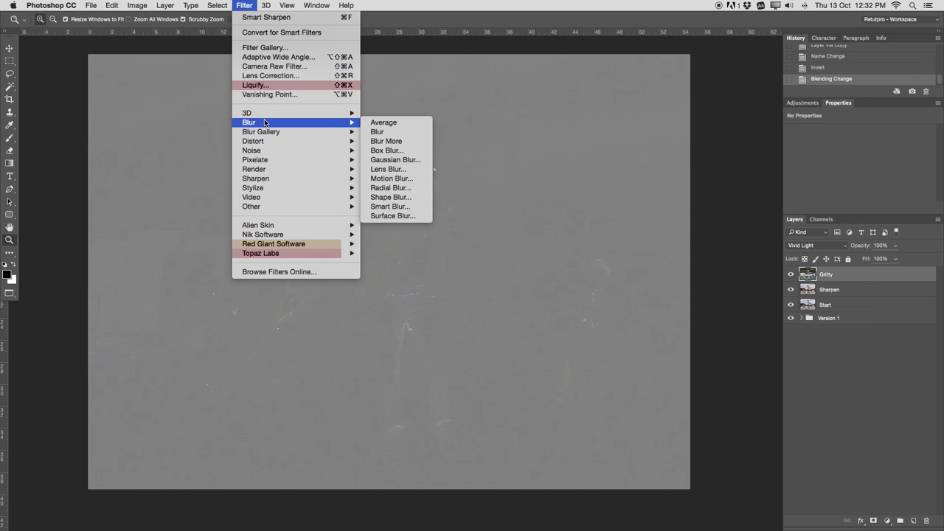
click(398, 216)
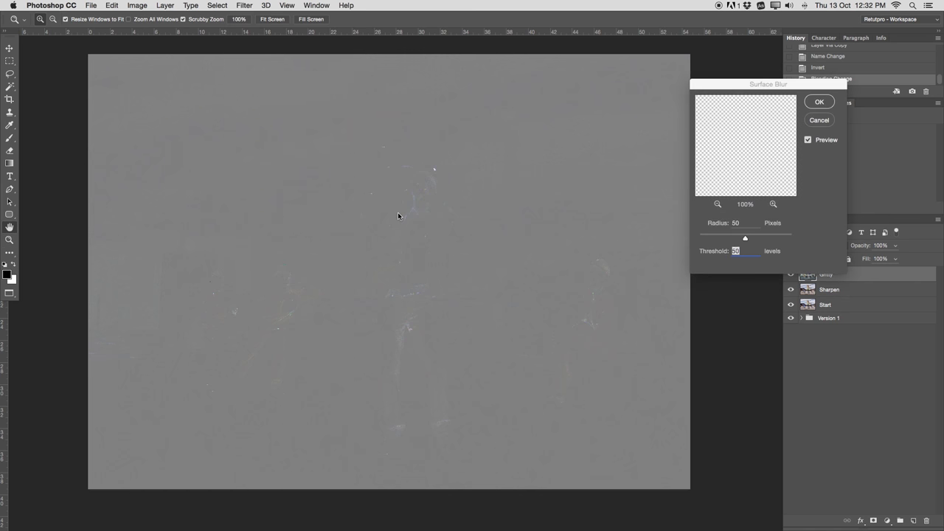
drag(430, 226, 401, 224)
drag(746, 86, 736, 82)
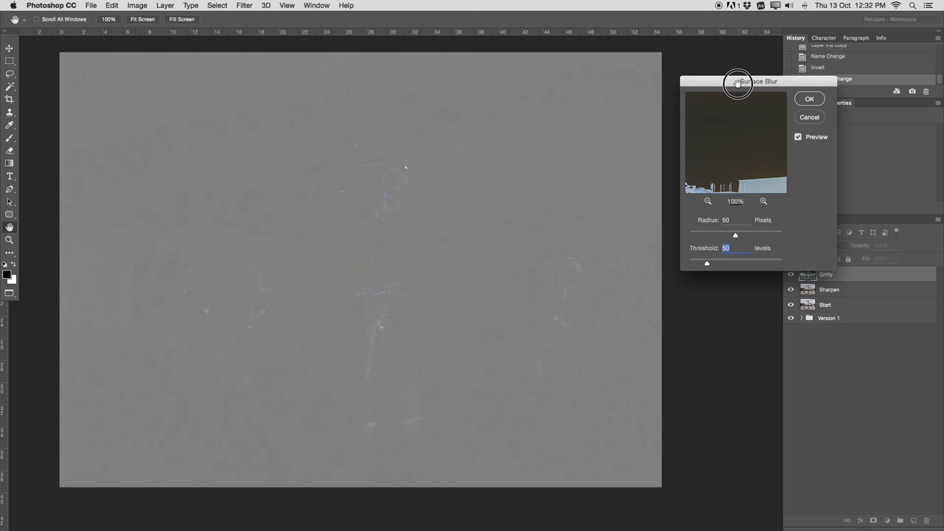
click(707, 202)
click(708, 202)
click(708, 203)
click(708, 202)
click(708, 202)
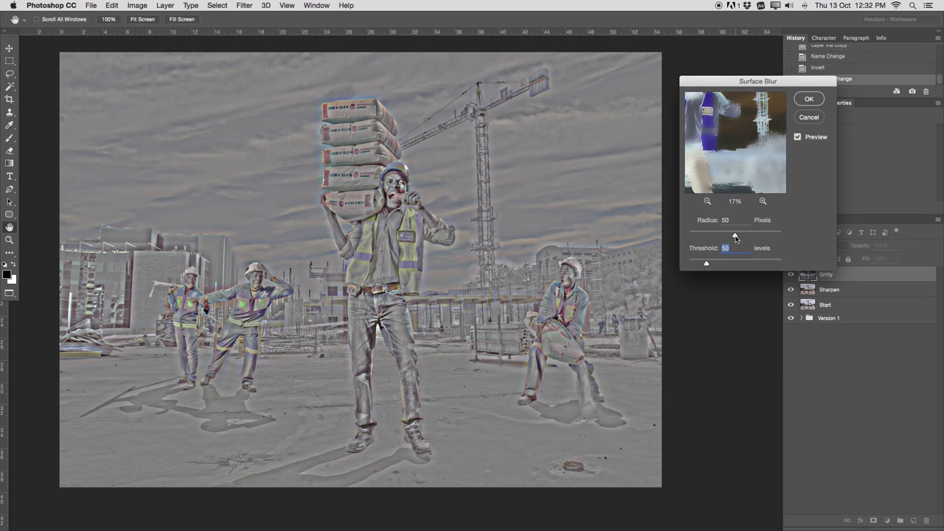
Step: Set the Surface Blur to Radius 50 and Threshold 40 and apply it to Gritty
drag(735, 235, 746, 240)
key(shift+Up)
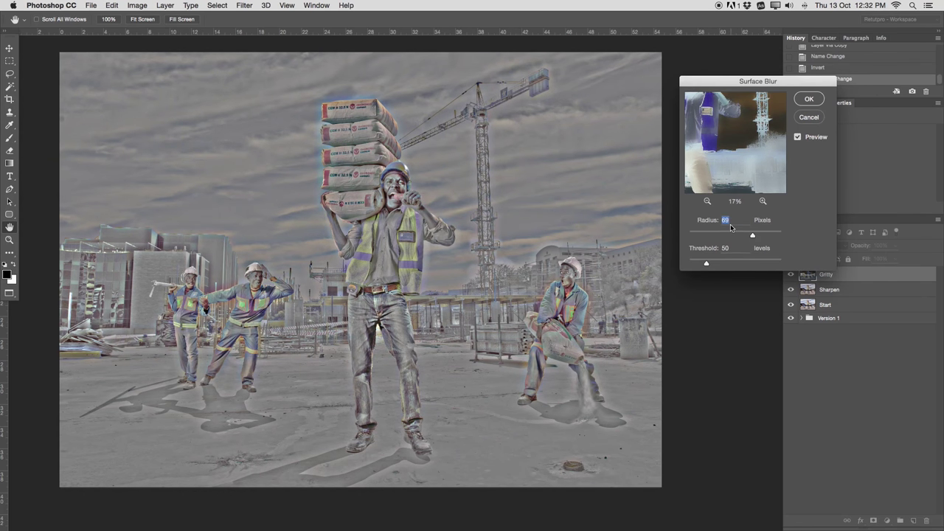
text(50)
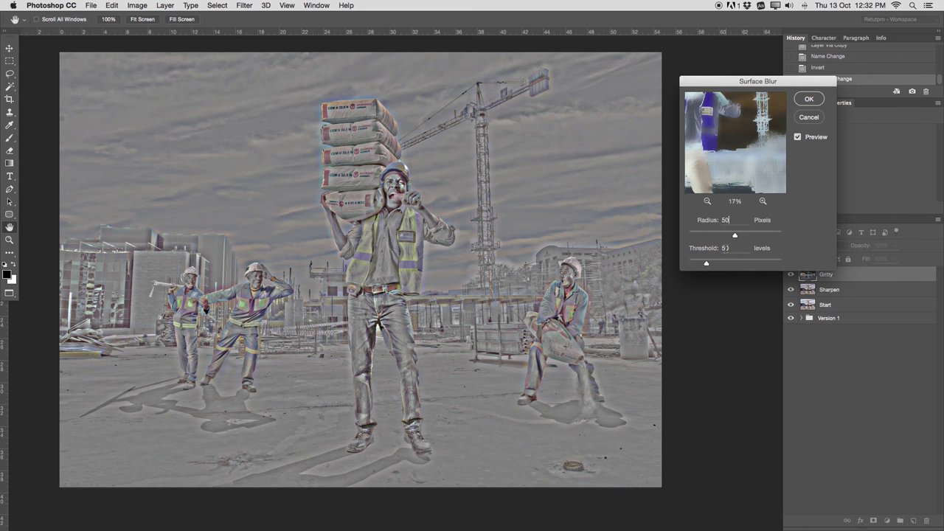
double_click(725, 248)
text(30)
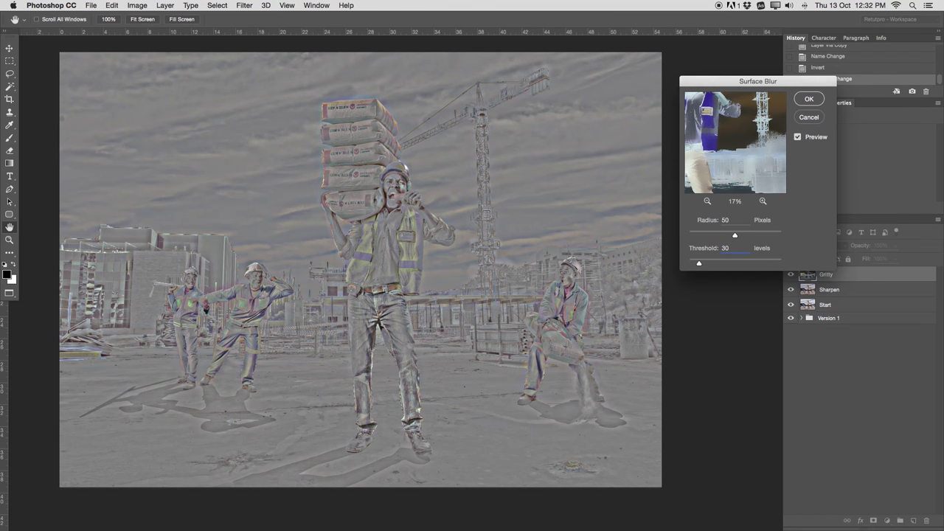
double_click(726, 248)
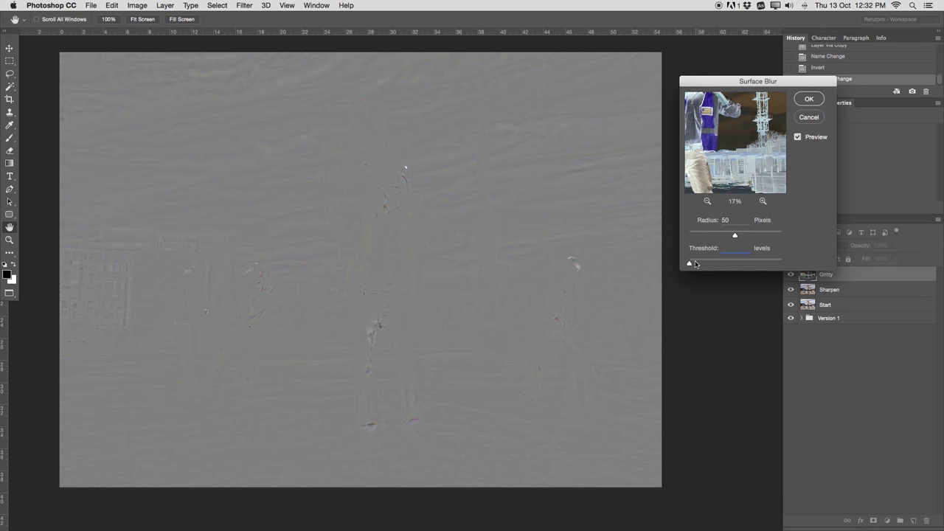
drag(699, 264, 717, 265)
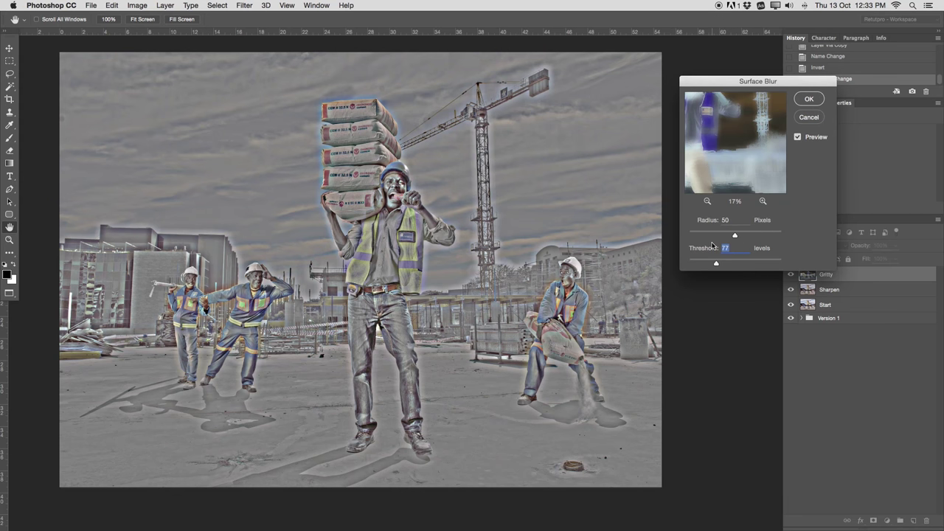
text(50)
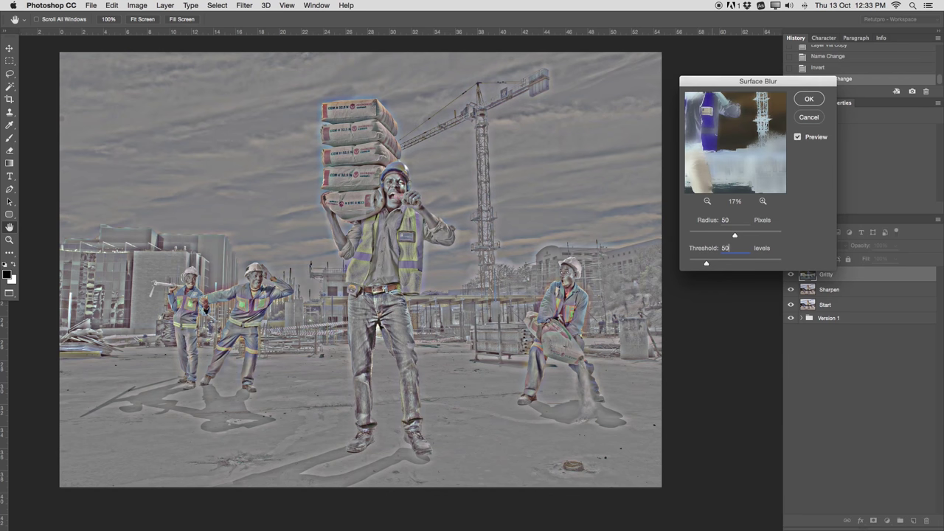
key(BackSpace)
key(BackSpace)
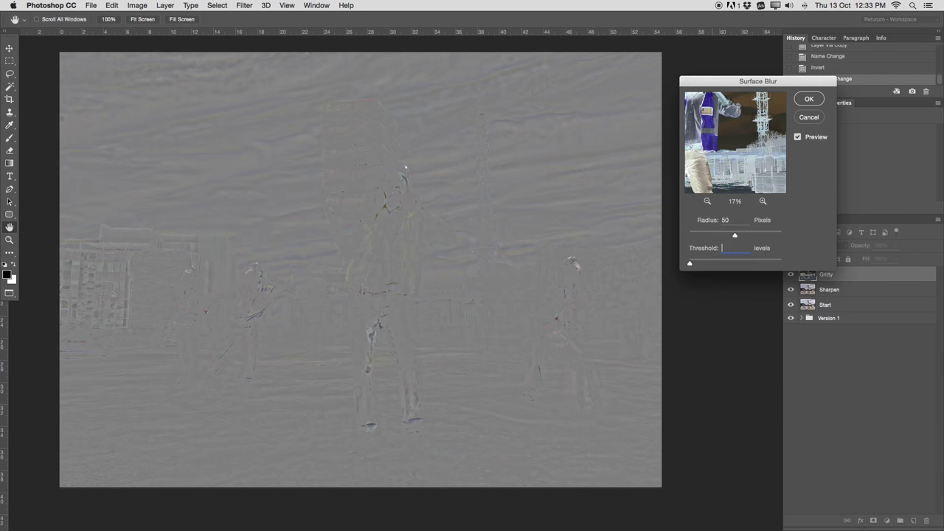
text(40)
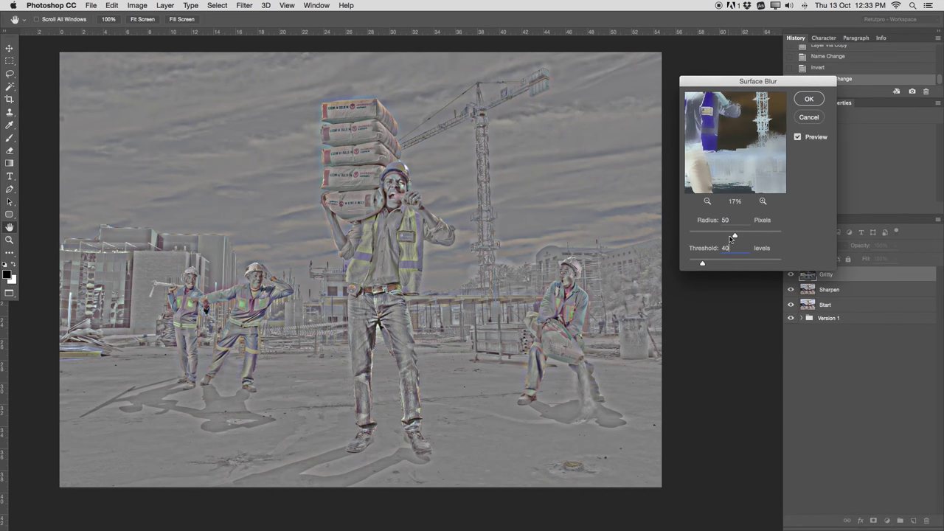
click(808, 101)
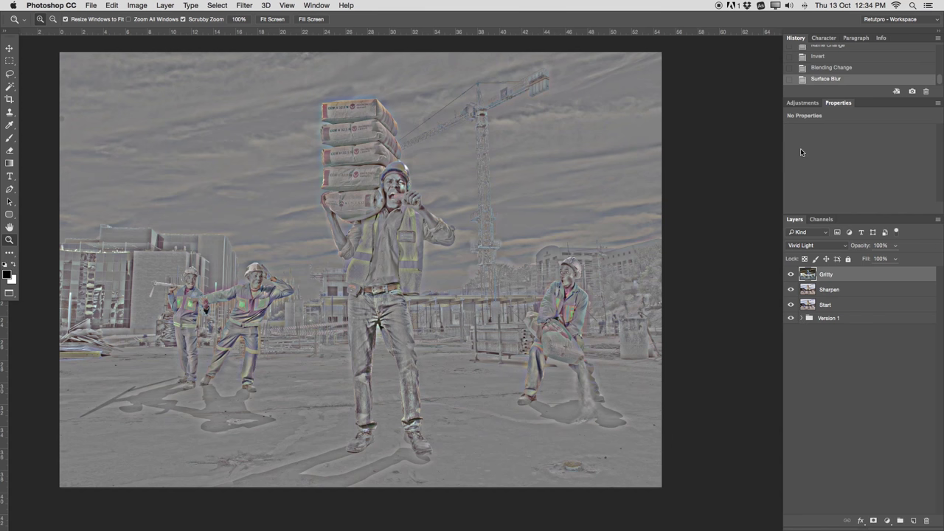
Step: Add a Hue/Saturation layer at Saturation -100, then stamp all visible layers into Layer 1
click(802, 104)
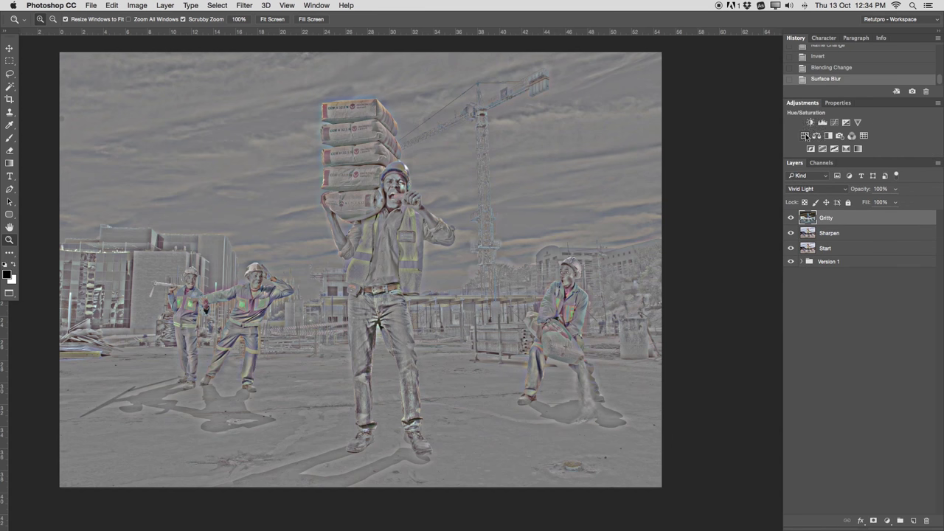
click(807, 137)
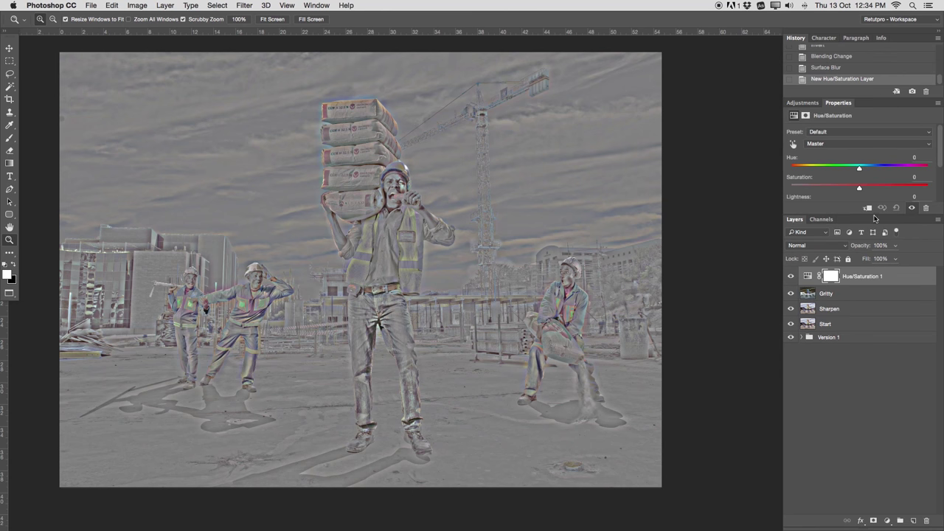
drag(858, 214, 858, 235)
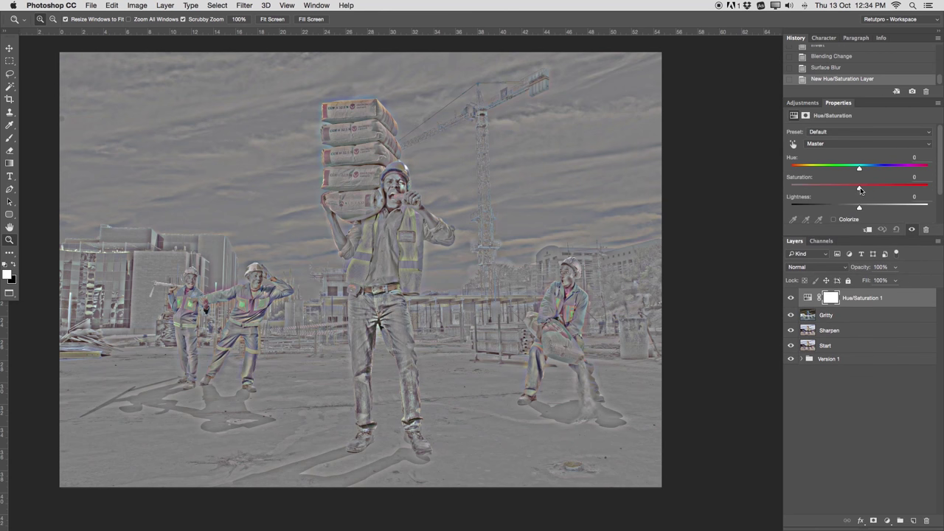
drag(859, 190, 785, 172)
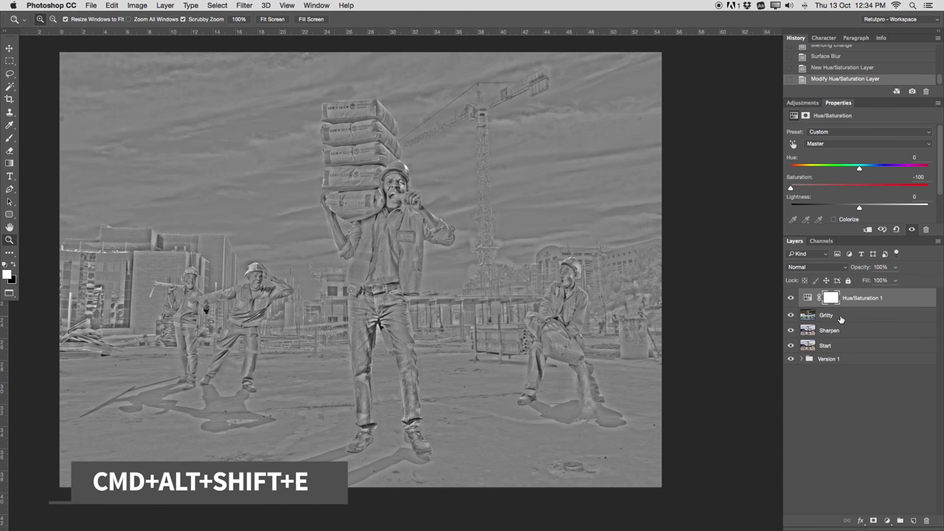
key(super+alt+shift+e)
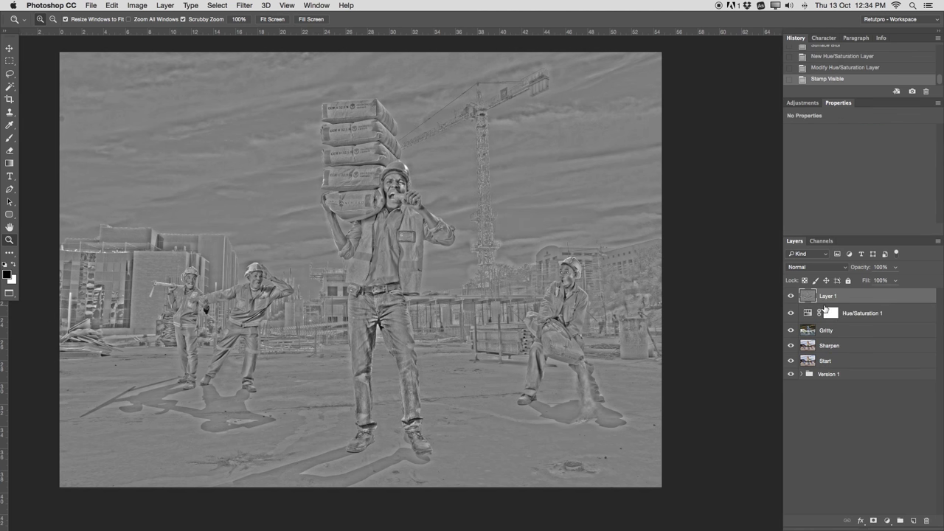
Step: Delete Hue/Saturation 1 and the old Gritty layer, and rename Layer 1 to Gritty
click(862, 319)
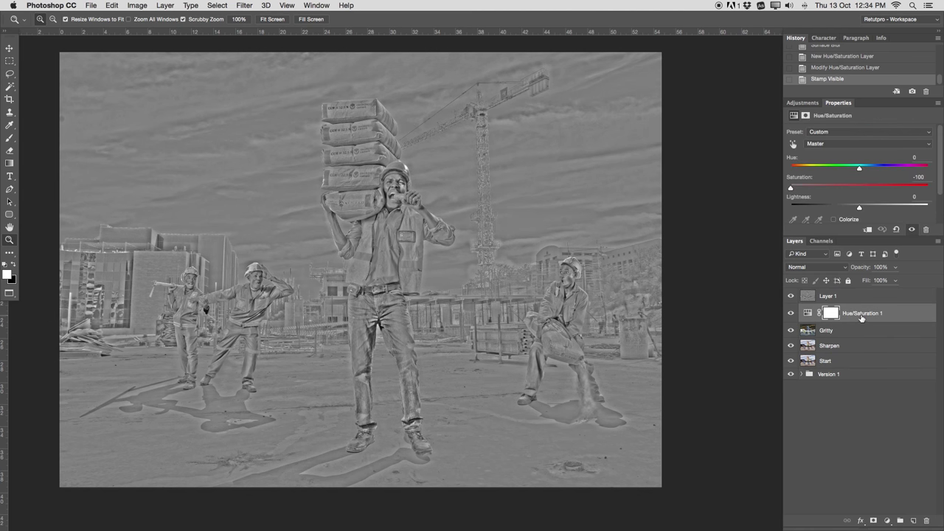
shift+click(833, 332)
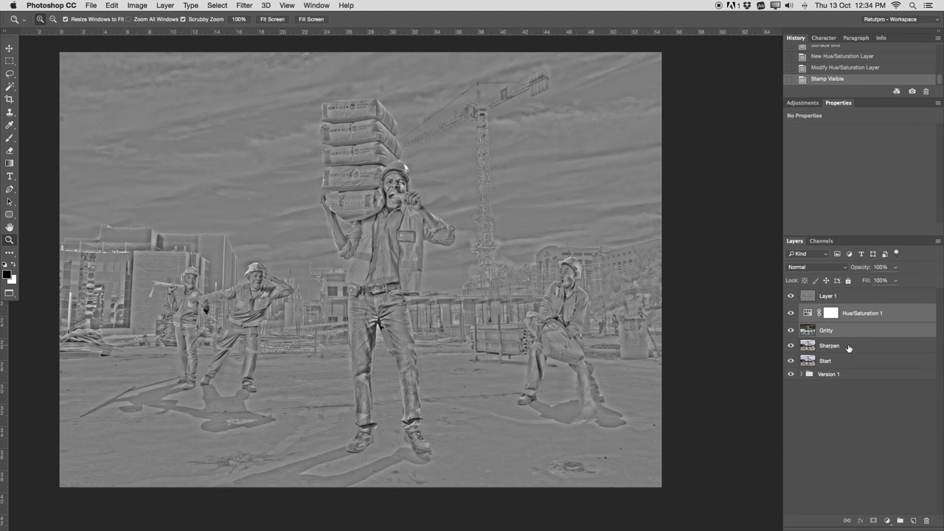
key(Delete)
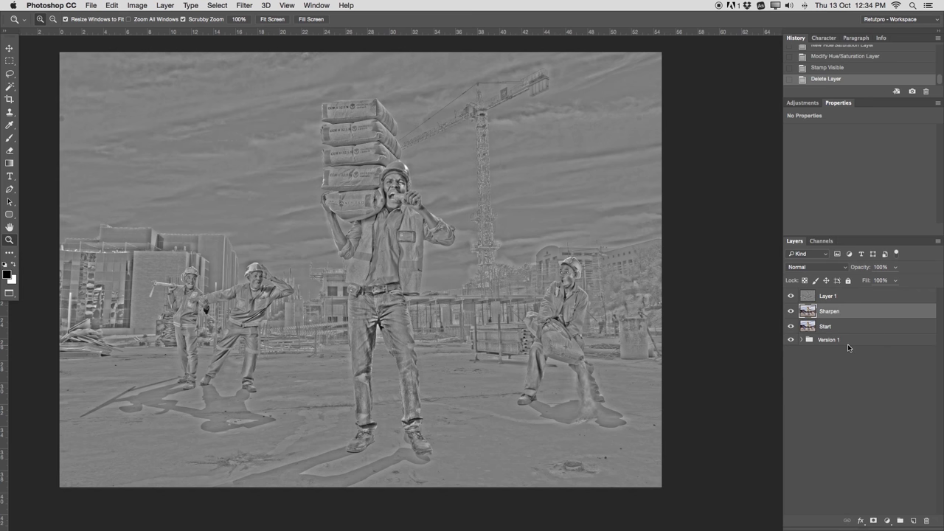
click(845, 298)
click(790, 297)
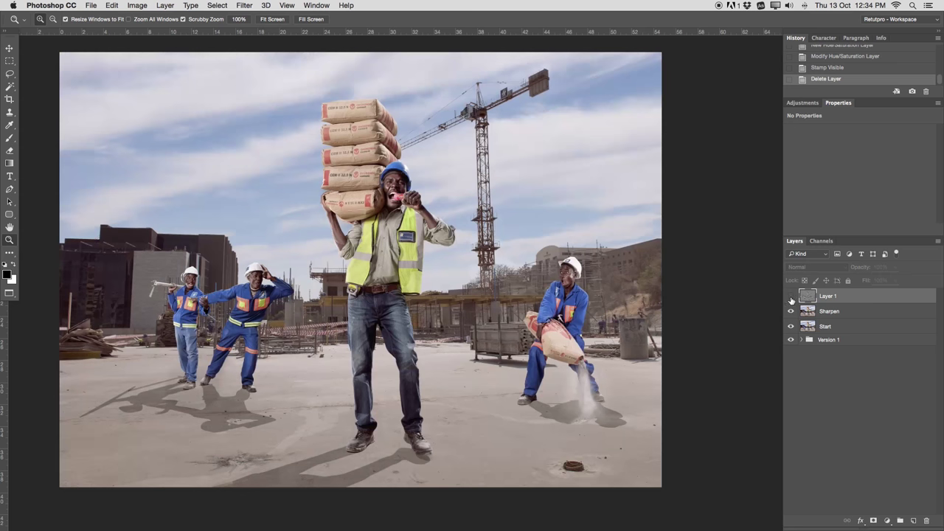
click(791, 297)
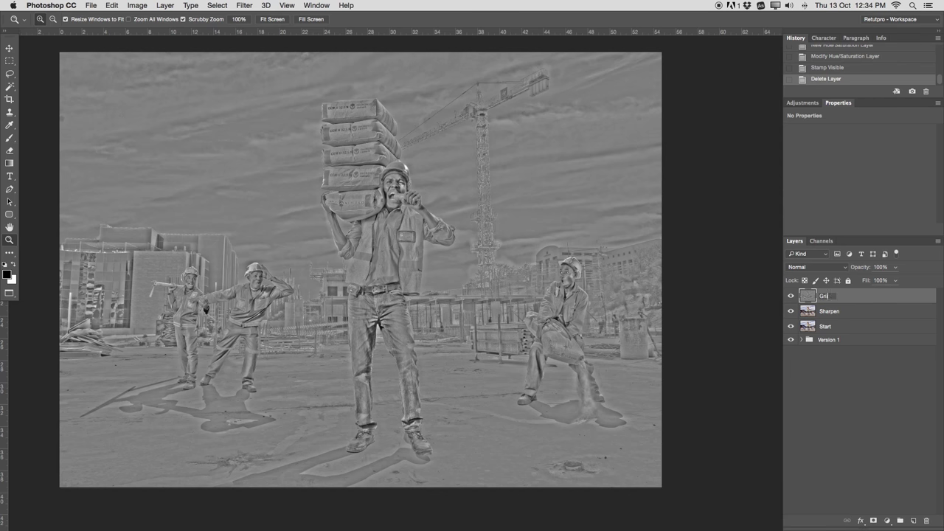
key(Return)
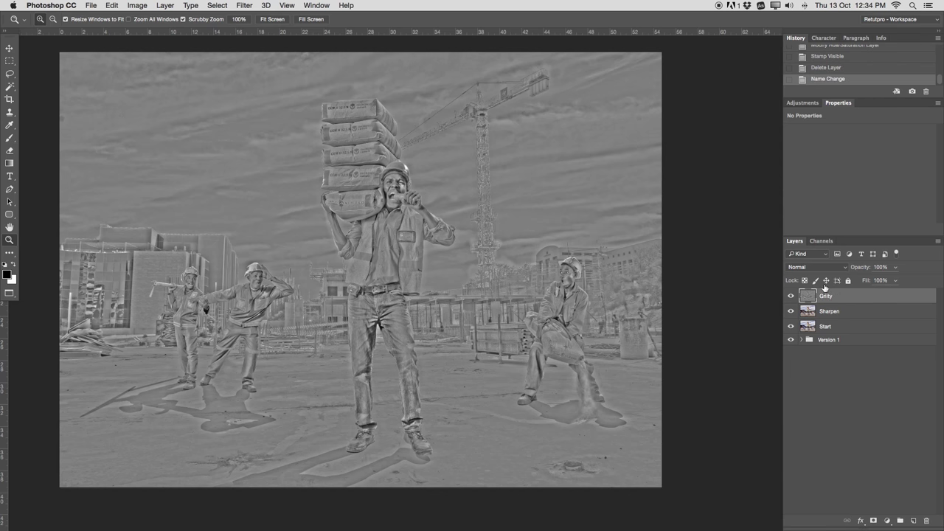
Step: Try Soft Light on Gritty, then settle on Overlay, and select Sharpen alongside it
click(818, 270)
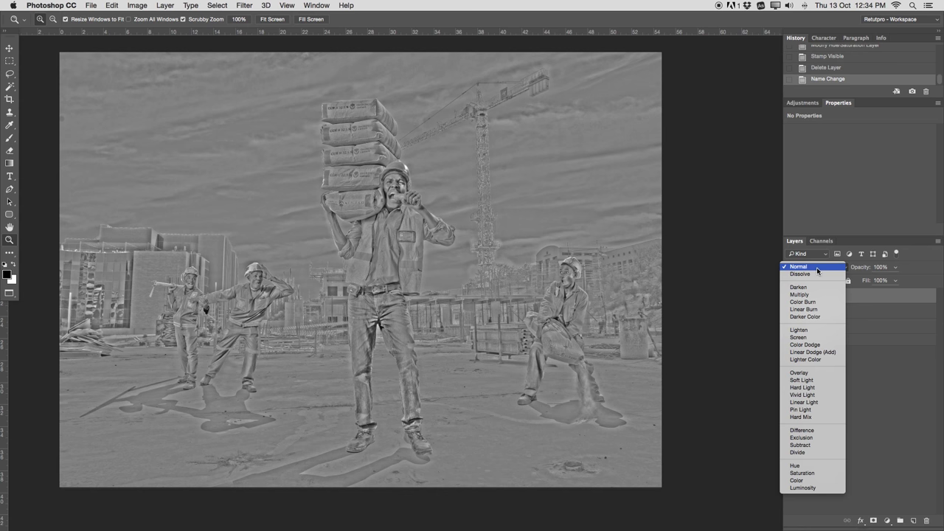
click(812, 381)
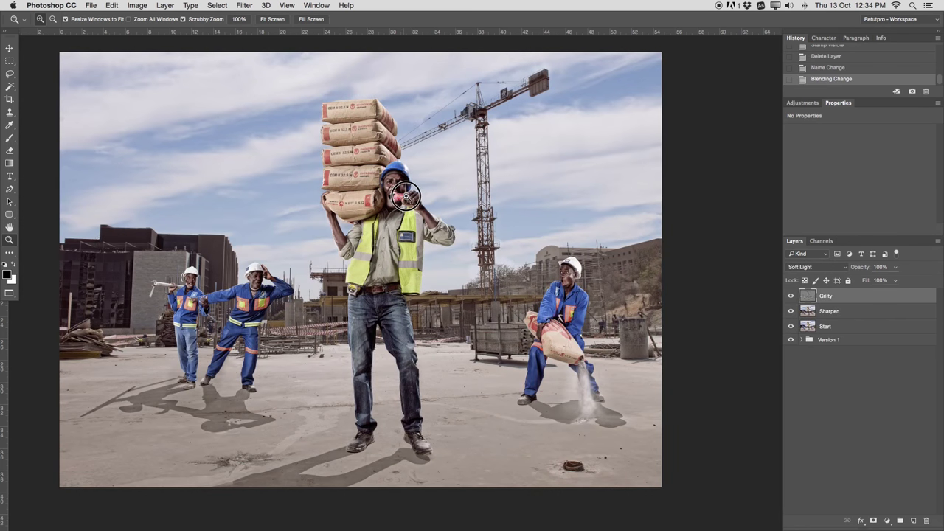
drag(407, 197, 442, 287)
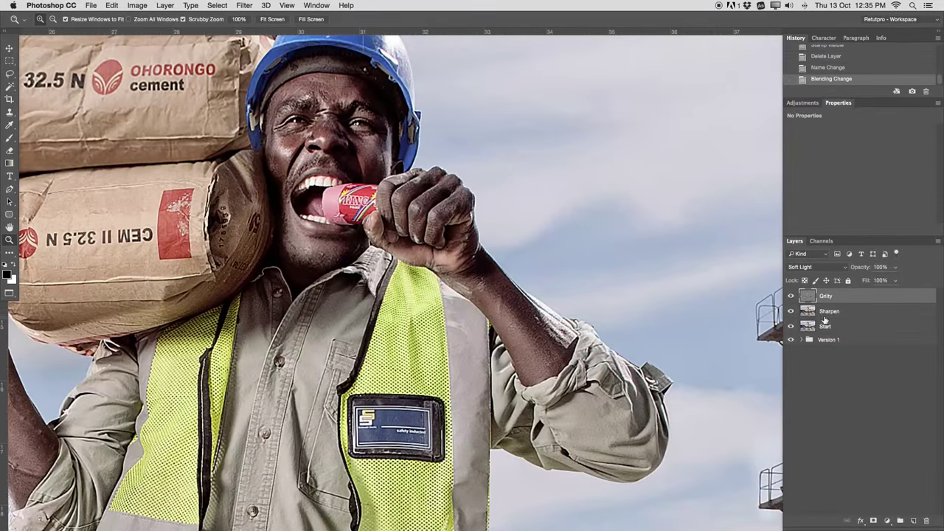
click(792, 297)
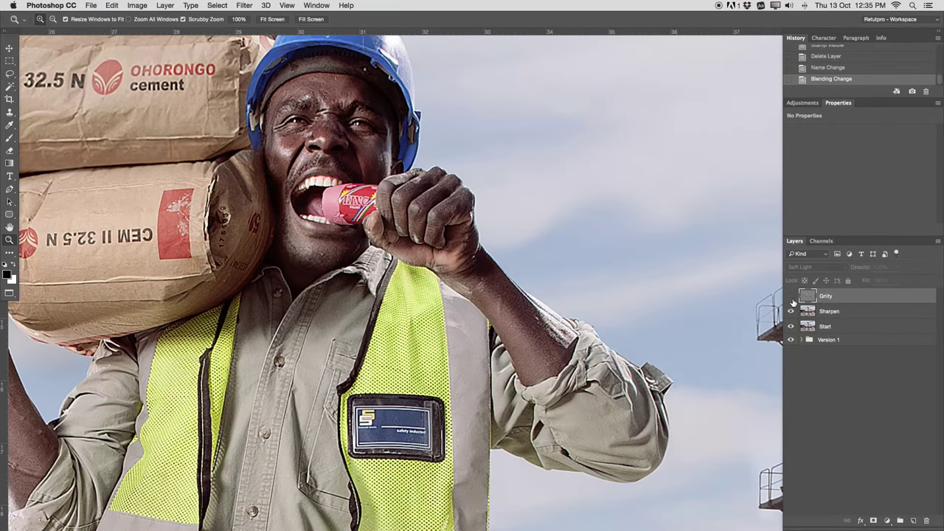
click(792, 297)
click(792, 297)
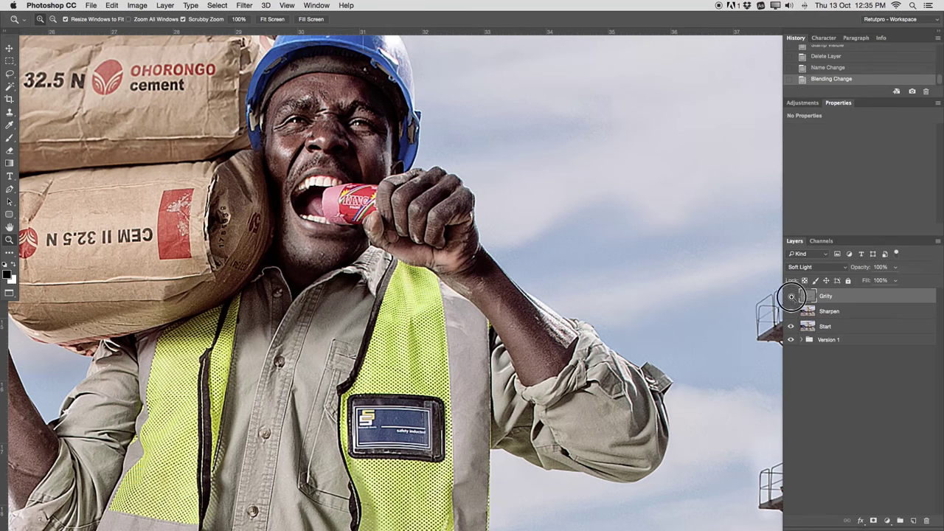
click(792, 297)
click(807, 270)
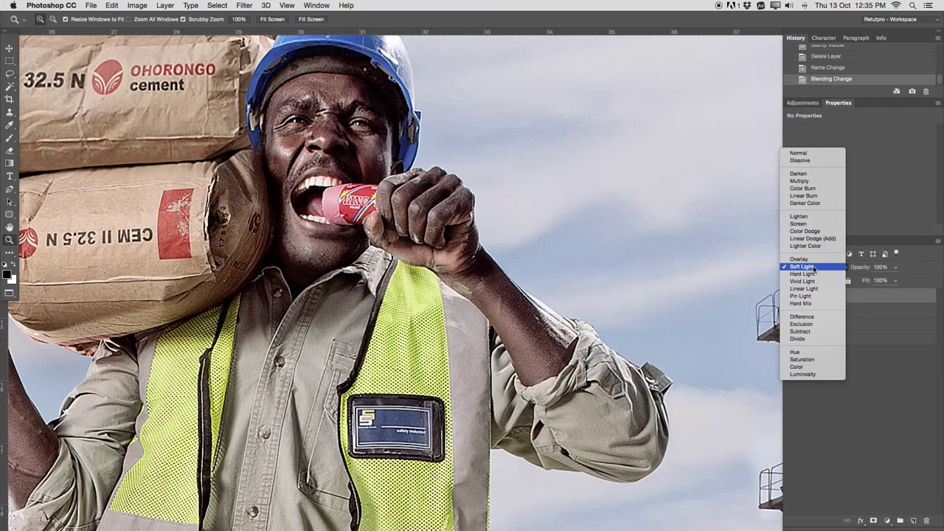
click(810, 259)
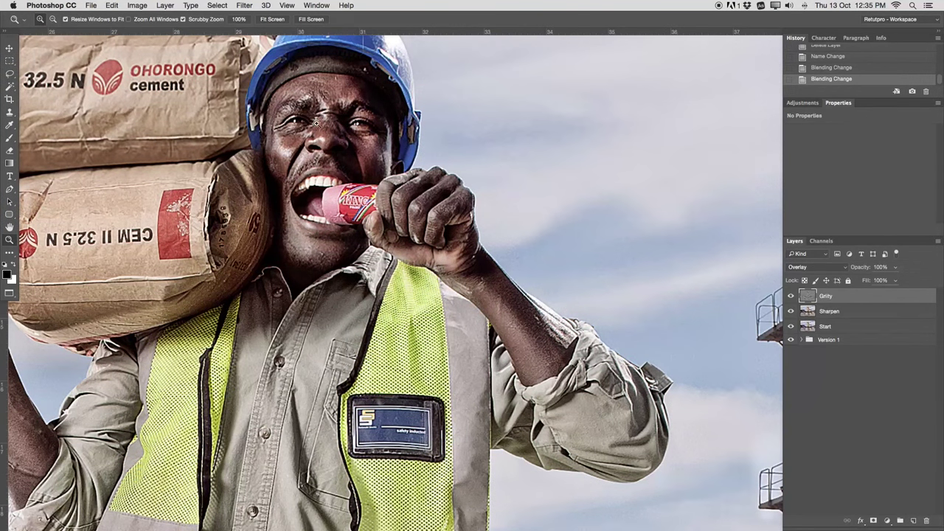
shift+click(823, 312)
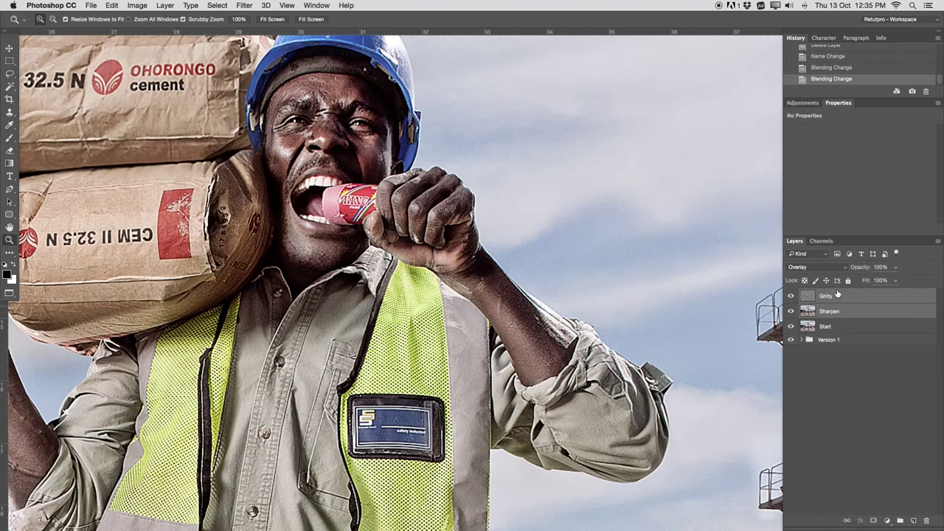
Step: Group the Gritty and Sharpen layers into Group 1 and toggle it to compare
key(super+g)
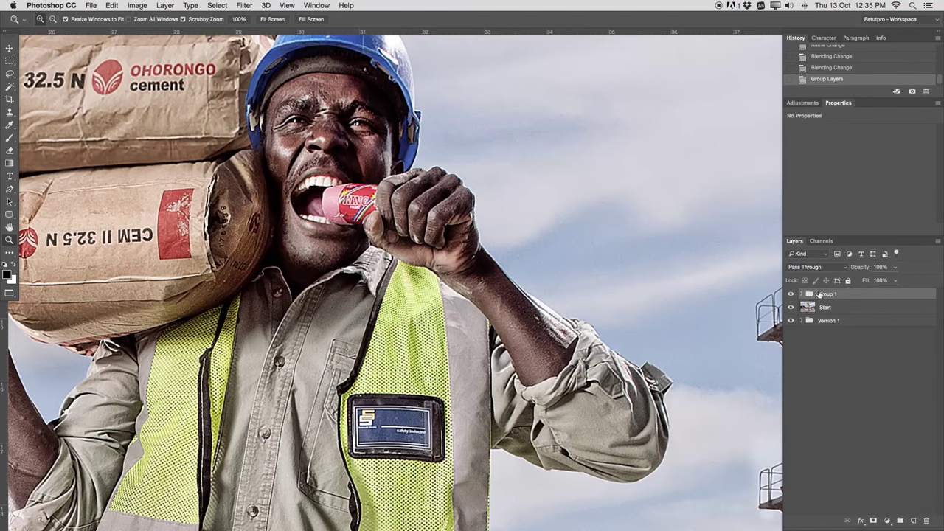
click(792, 294)
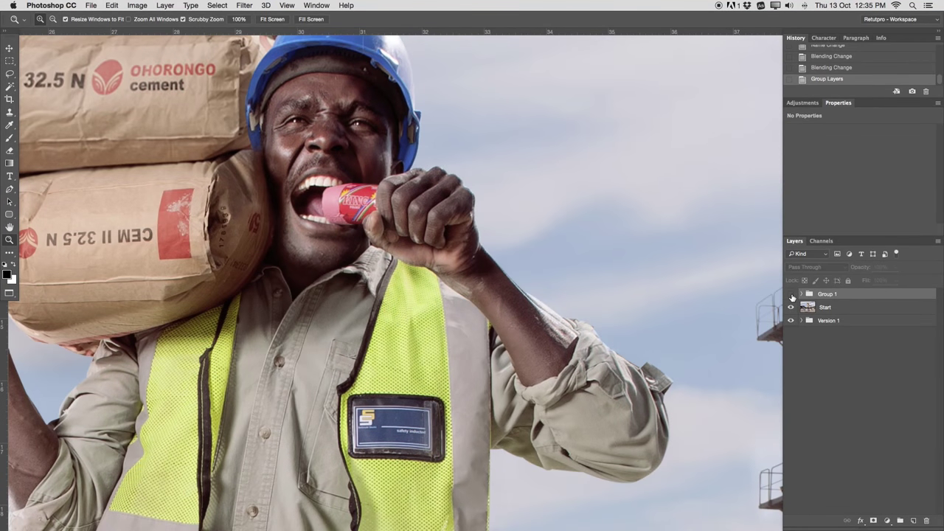
click(791, 294)
click(791, 294)
click(791, 295)
Step: Set the Grity layer inside Group 1 to Soft Light blending
click(802, 294)
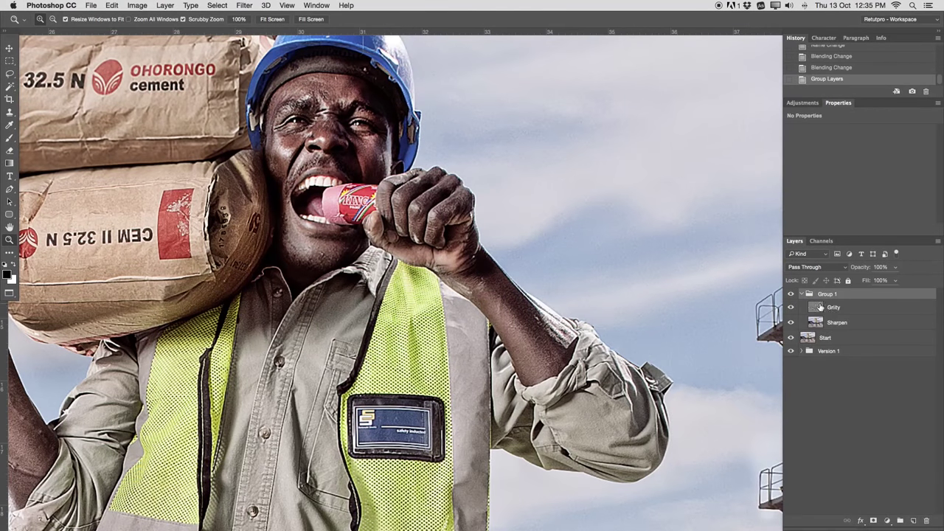
click(827, 309)
click(812, 267)
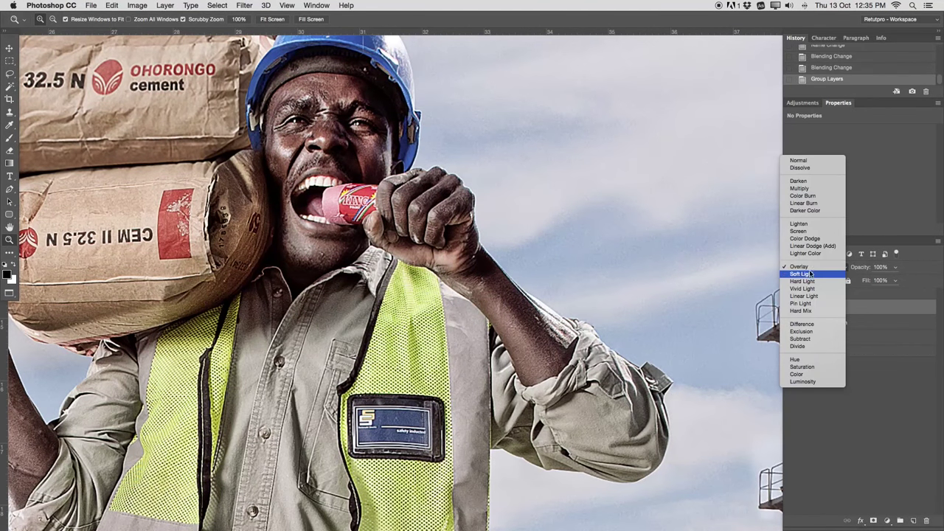
click(811, 275)
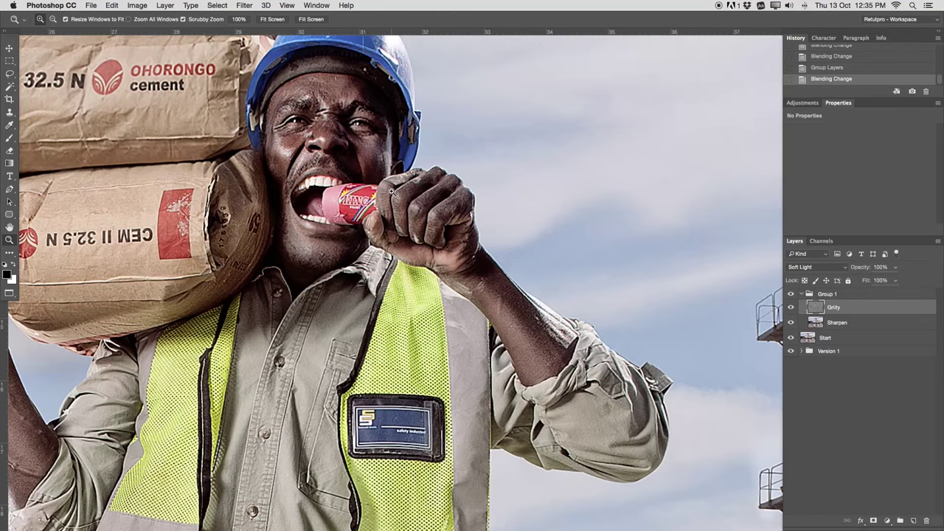
scroll(392, 192, down, 5)
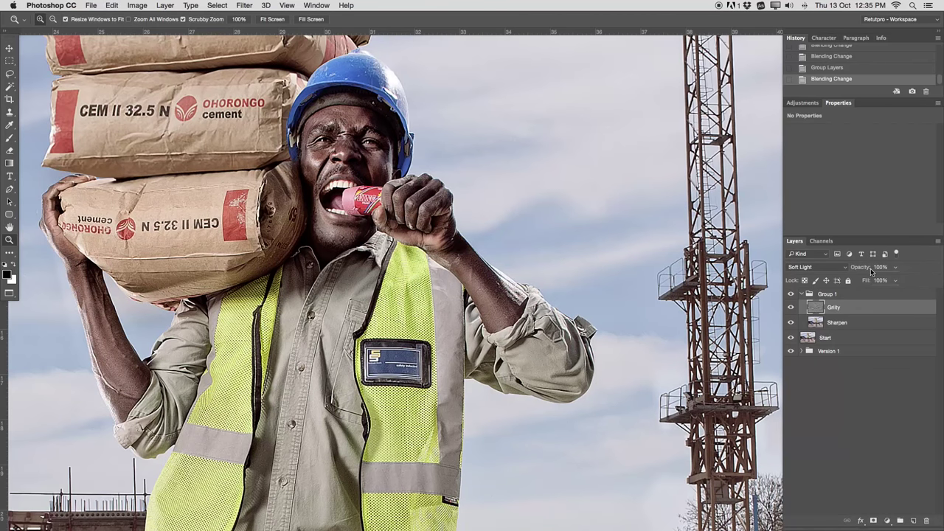
scroll(486, 275, down, 10)
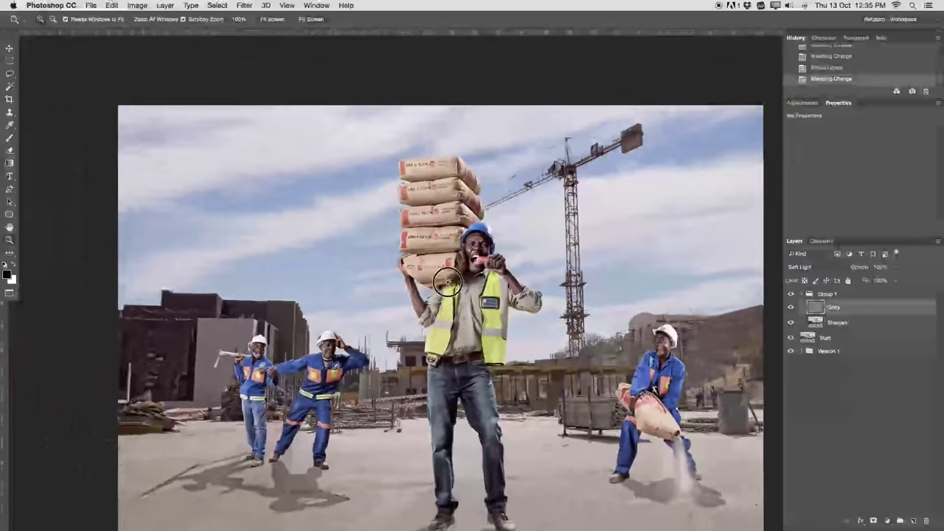
scroll(486, 275, down, 2)
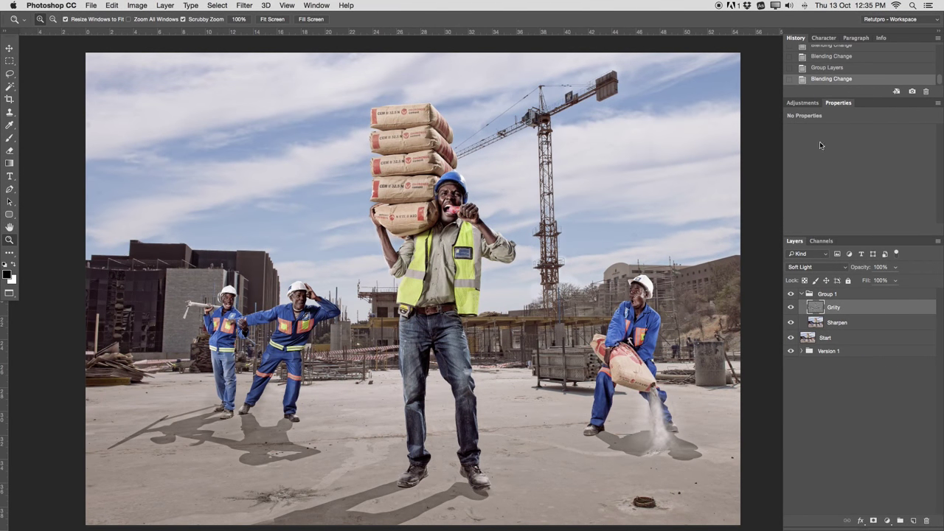
Step: Add a Curves layer above Grity and raise the upper curve to brighten highlights
click(803, 103)
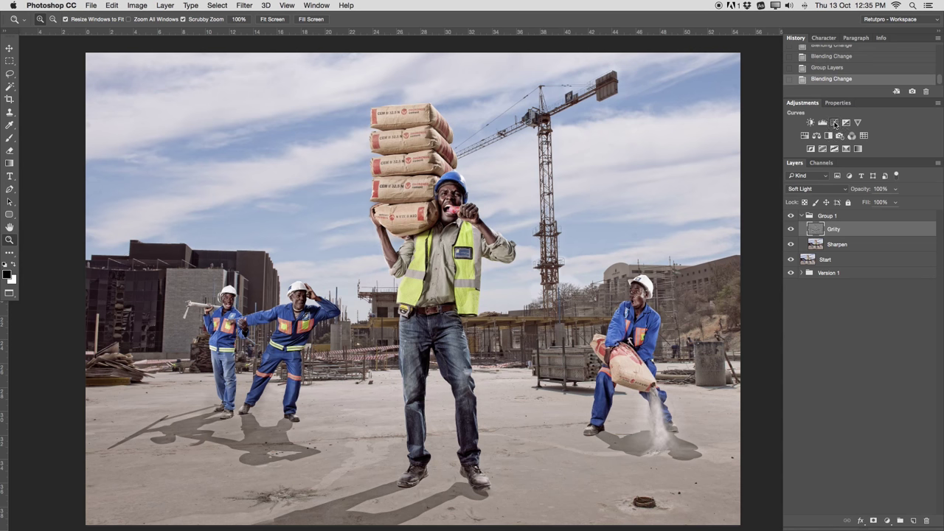
click(836, 126)
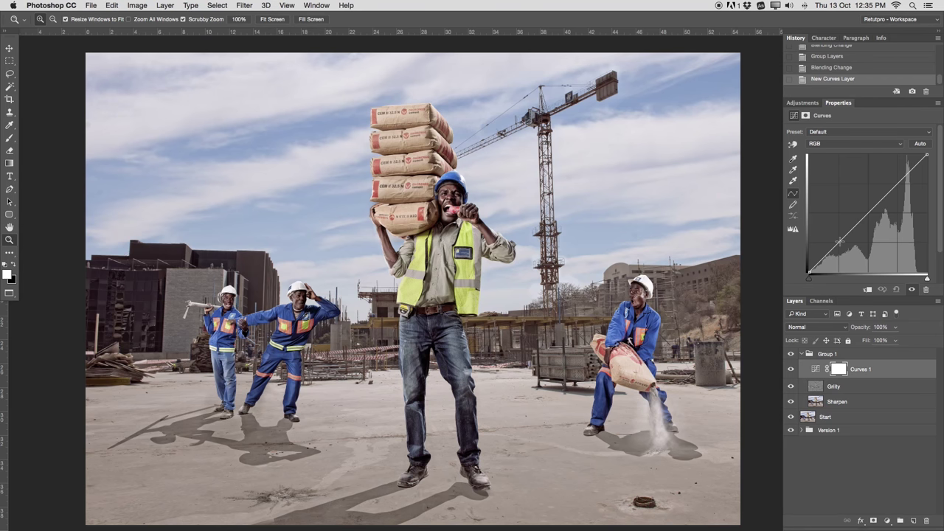
click(839, 241)
drag(907, 174, 906, 172)
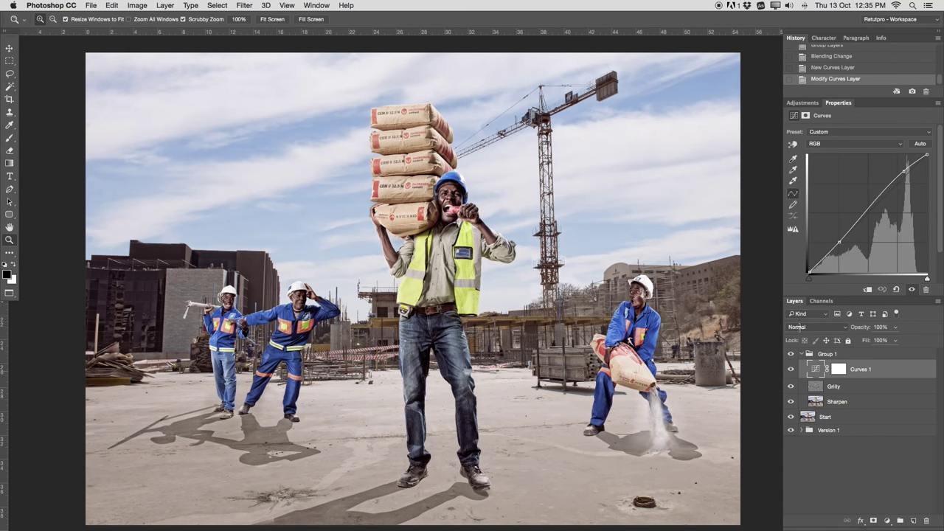
Step: Toggle Curves 1 to compare before and after, then select its layer mask
click(791, 368)
click(791, 368)
click(791, 369)
click(791, 369)
click(843, 357)
click(842, 369)
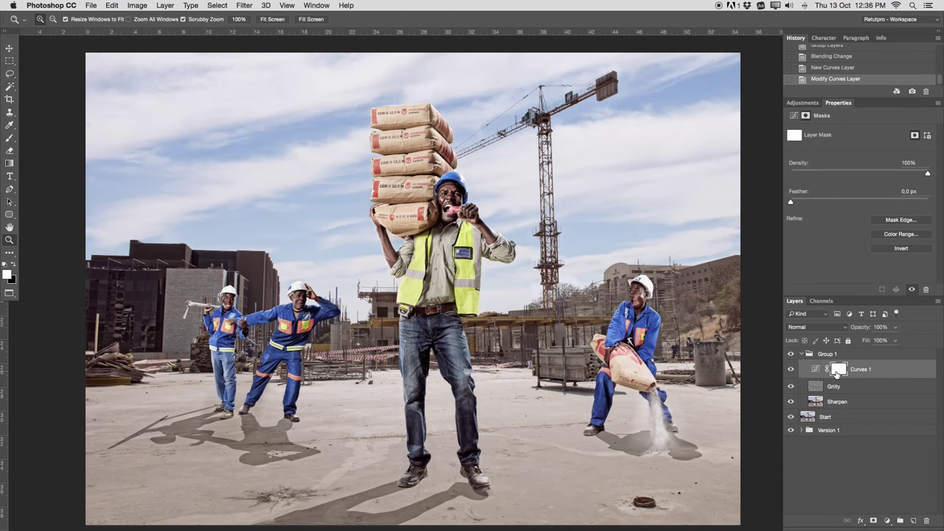
Step: Invert the Curves 1 mask to black and zoom in on the main worker with a large brush
key(super+i)
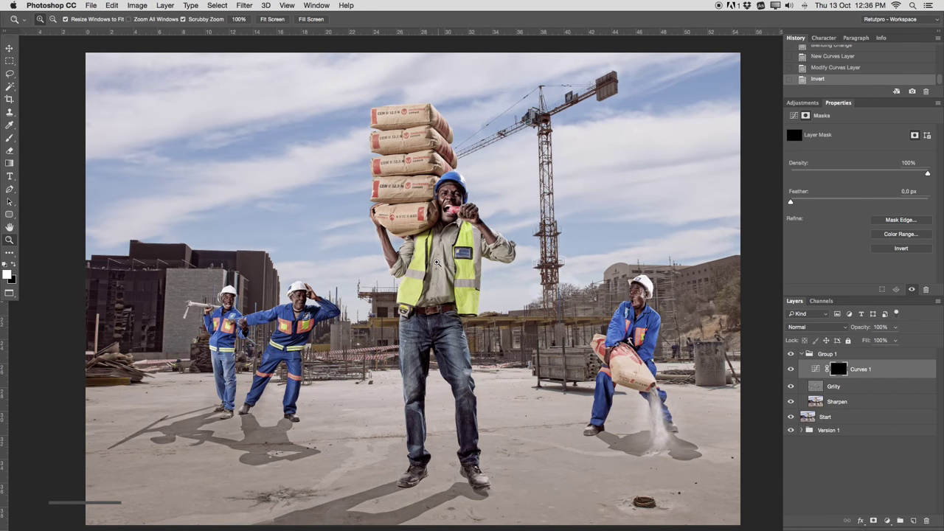
key(b)
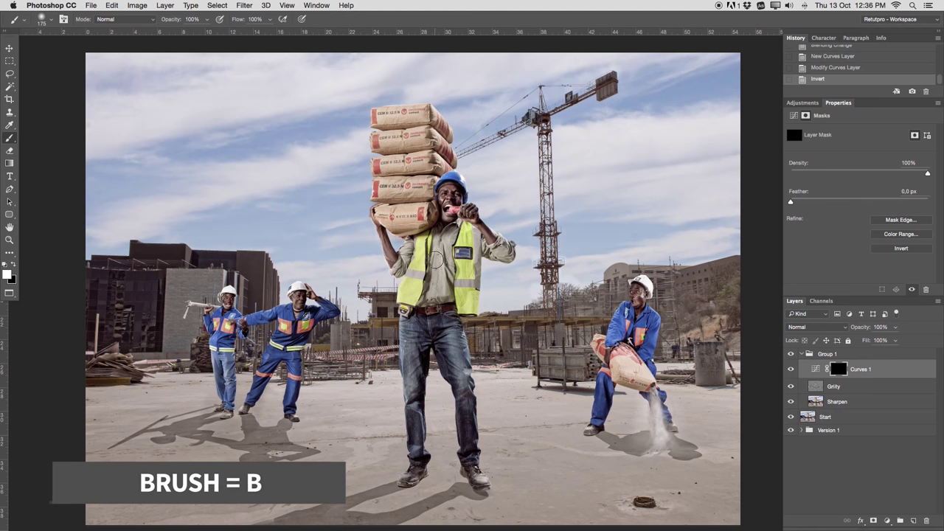
mouse_move(457, 282)
mouse_down()
mouse_move(492, 283)
mouse_move(478, 472)
mouse_move(482, 149)
mouse_move(470, 366)
mouse_move(466, 112)
mouse_move(402, 158)
mouse_move(348, 228)
mouse_move(316, 208)
mouse_up()
key(z)
drag(464, 281, 469, 276)
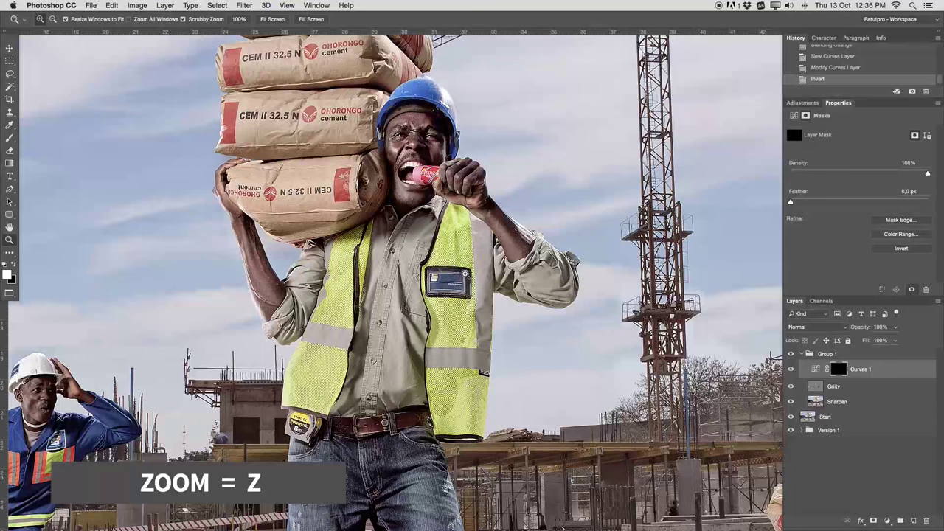
key(b)
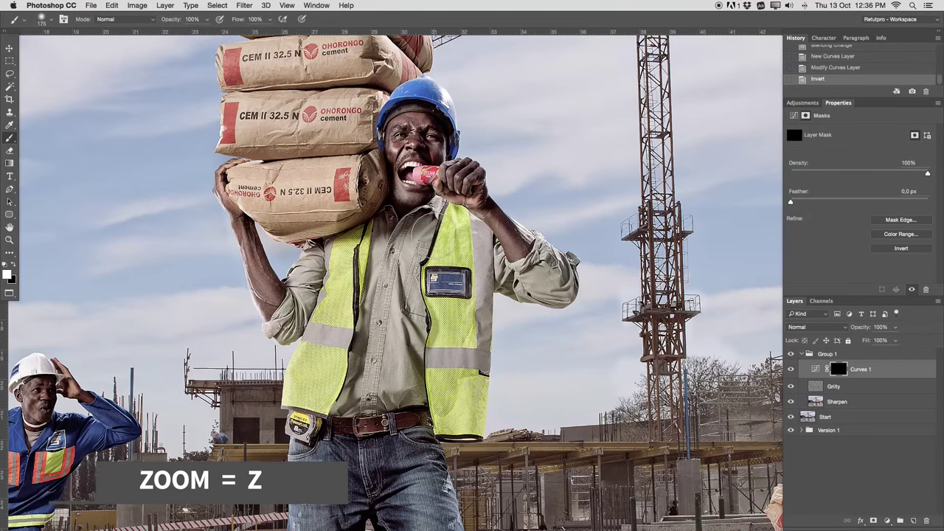
Step: Paint white on the mask over the main worker's face, vest and torso
key(bracketleft)
key(bracketleft)
key(bracketleft)
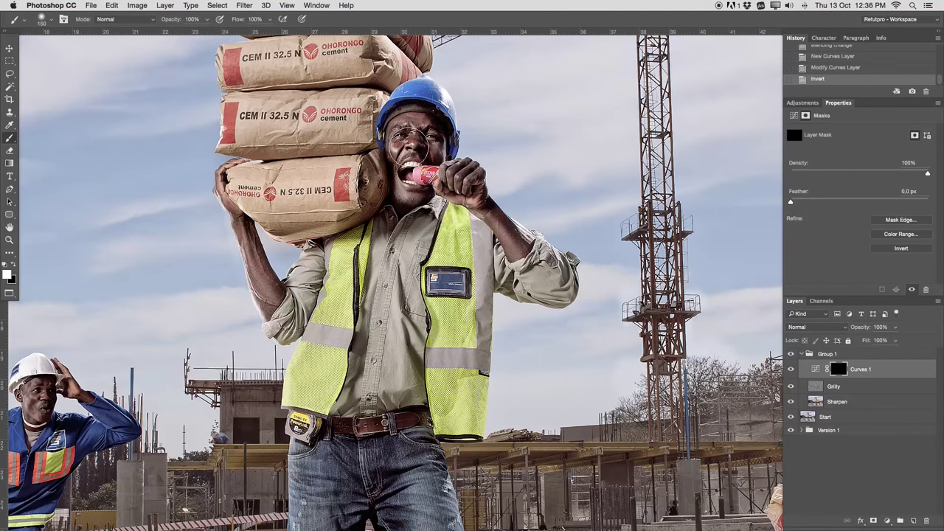
mouse_move(417, 132)
mouse_down()
mouse_move(402, 185)
mouse_move(429, 198)
mouse_move(449, 178)
mouse_up()
key(bracketleft)
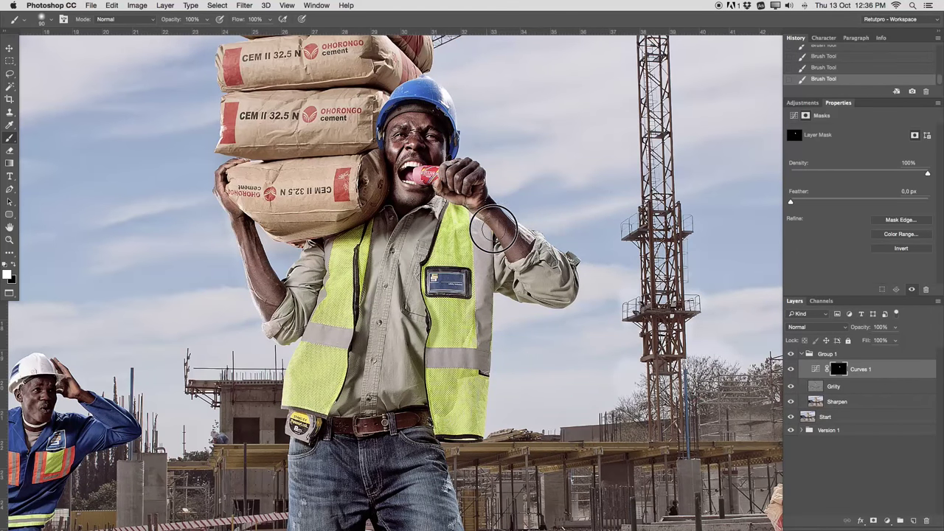
key(bracketright)
mouse_move(424, 259)
mouse_down()
mouse_move(395, 317)
mouse_move(383, 380)
mouse_move(402, 369)
mouse_up()
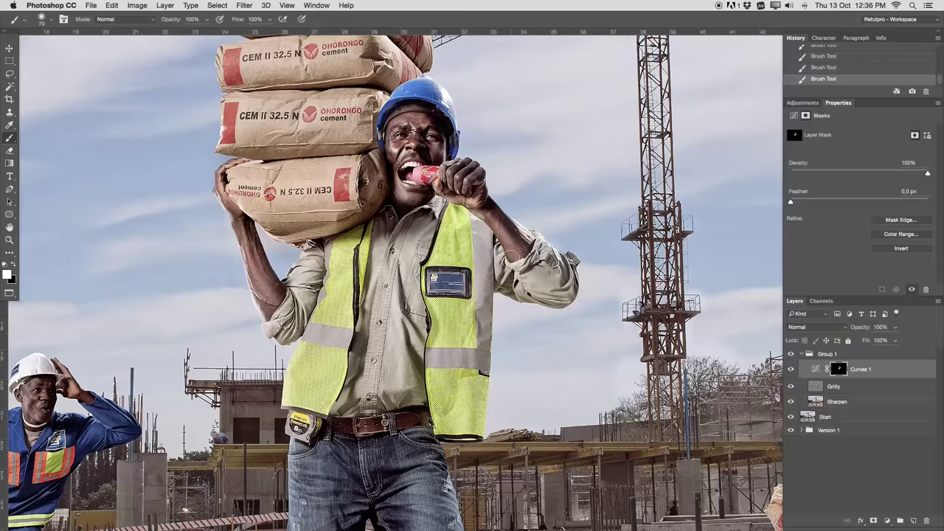
scroll(513, 255, down, 6)
key(bracketright)
key(bracketright)
key(bracketright)
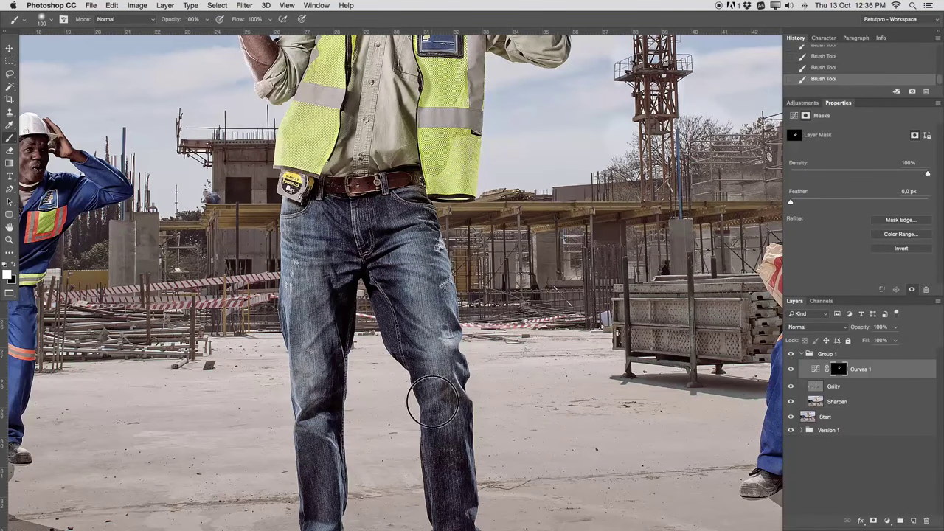
drag(293, 368, 264, 191)
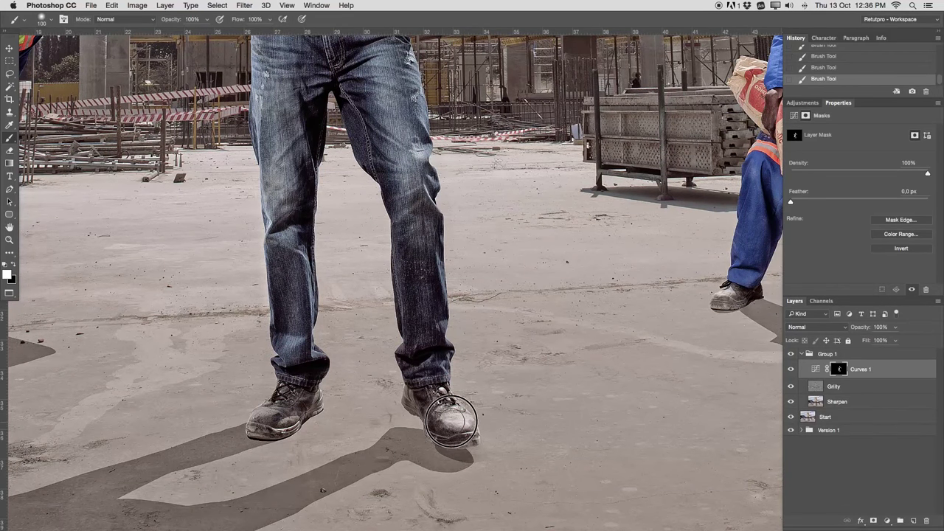
mouse_move(251, 264)
mouse_down()
mouse_move(596, 312)
mouse_move(599, 446)
mouse_move(609, 449)
mouse_up()
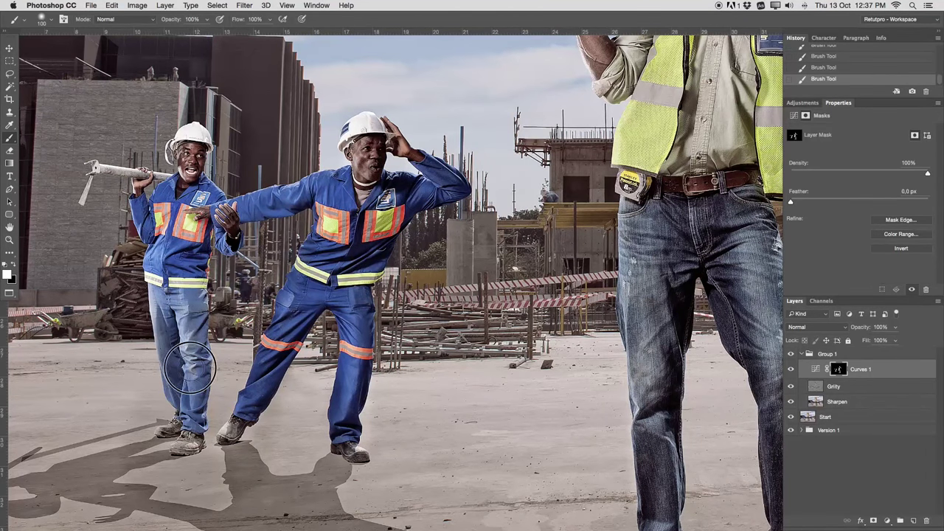
Step: Fit the photo on screen and resize the brush for the worker's leg
key(super+0)
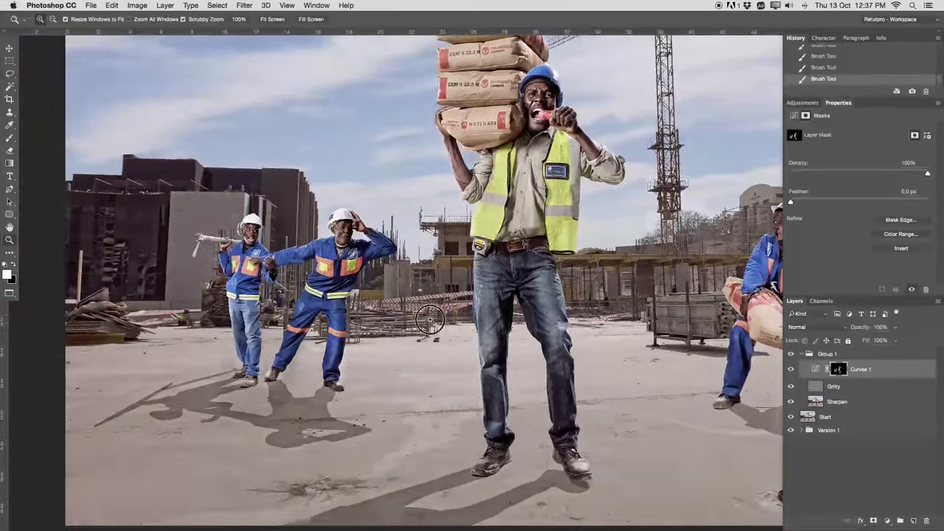
scroll(430, 319, right, 5)
scroll(618, 271, up, 3)
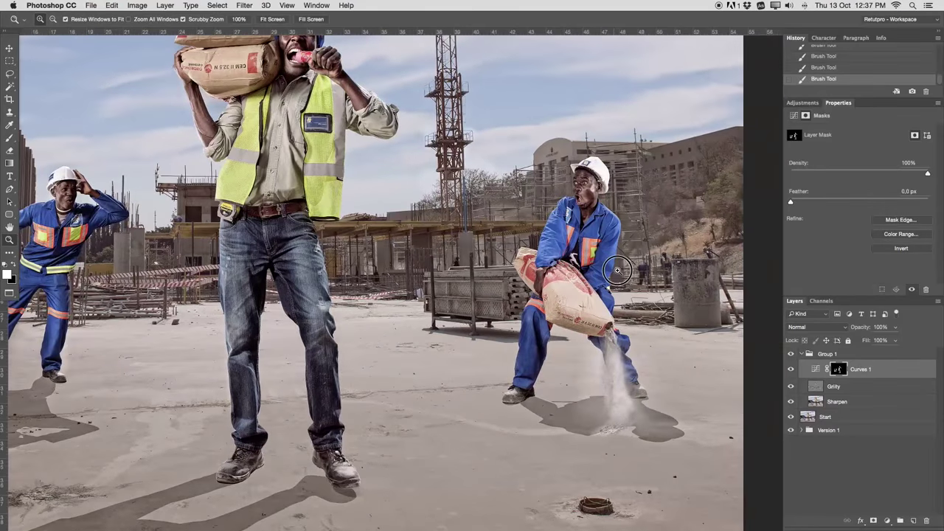
key(b)
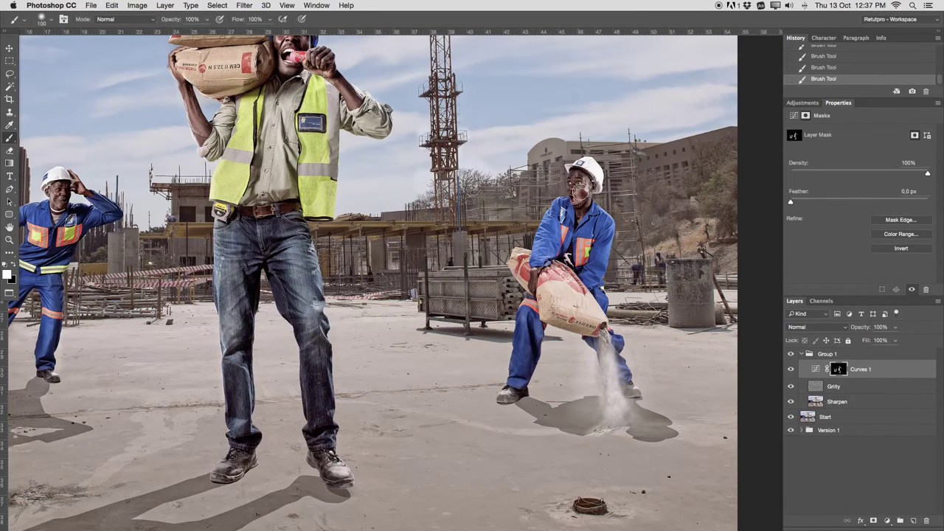
key(bracketright)
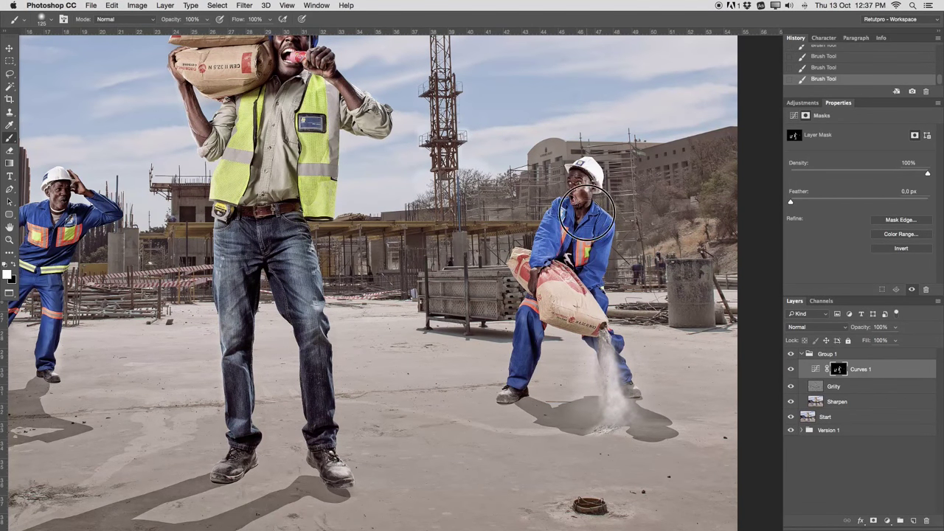
key(bracketleft)
key(bracketleft)
key(bracketleft)
key(bracketleft)
key(bracketleft)
key(bracketleft)
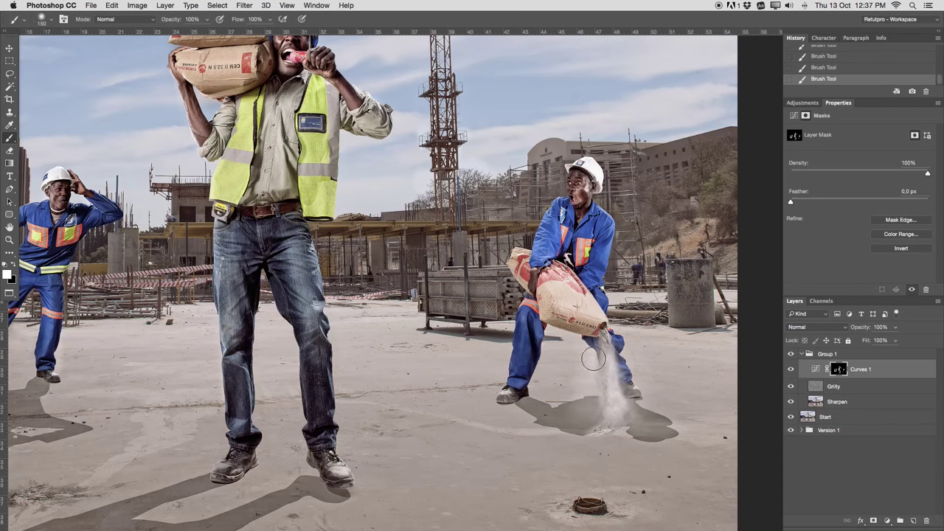
key(z)
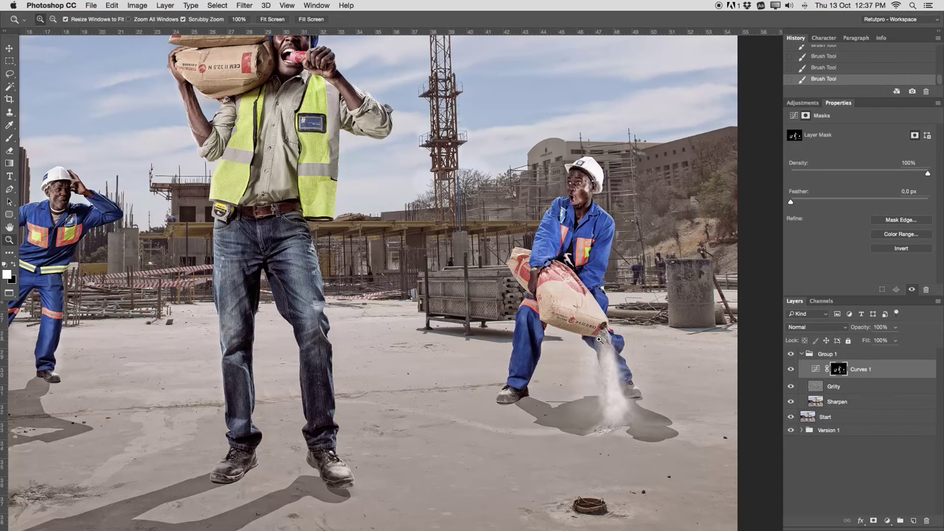
key(ctrl+0)
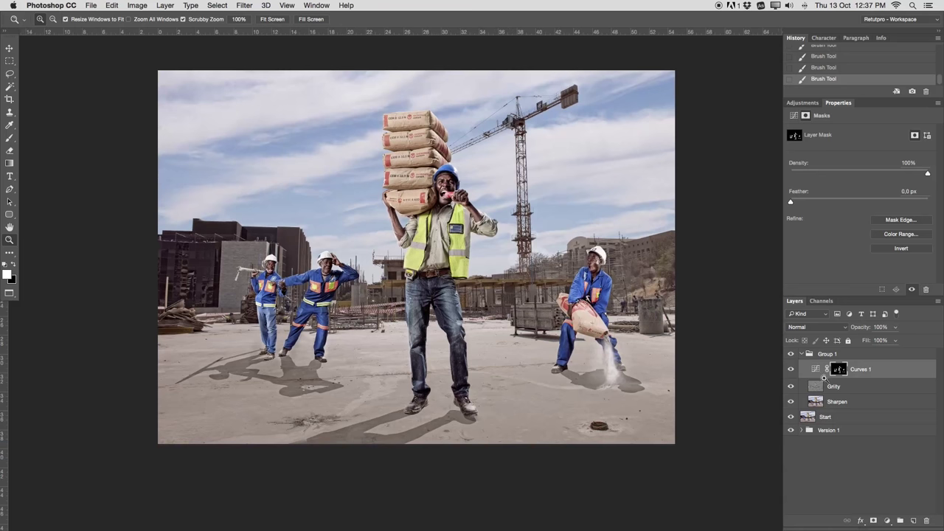
Step: Rename Group 1 to 'Version2' and collapse the group
double_click(825, 355)
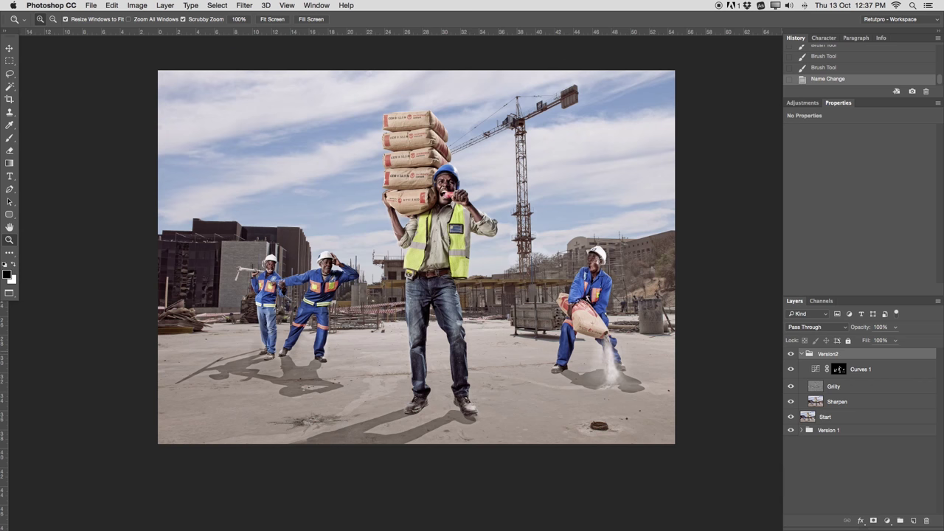
click(801, 354)
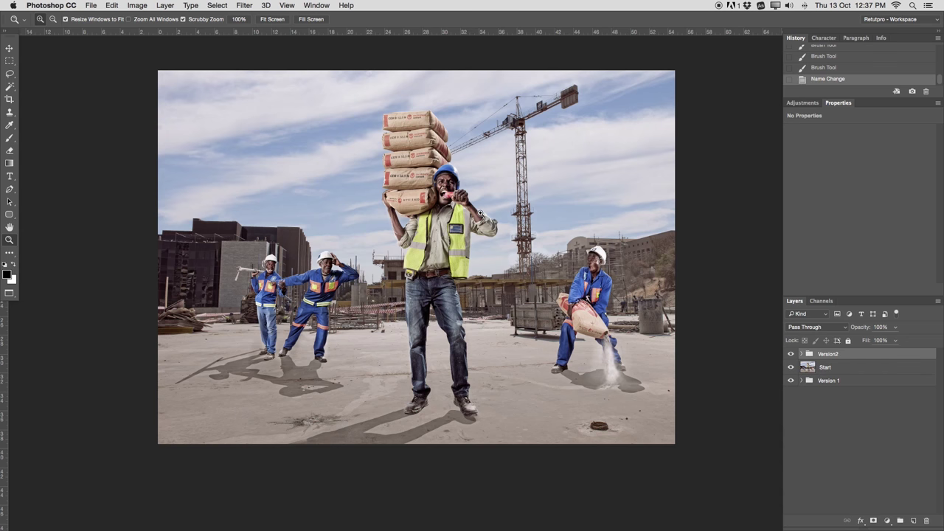
drag(481, 213, 530, 299)
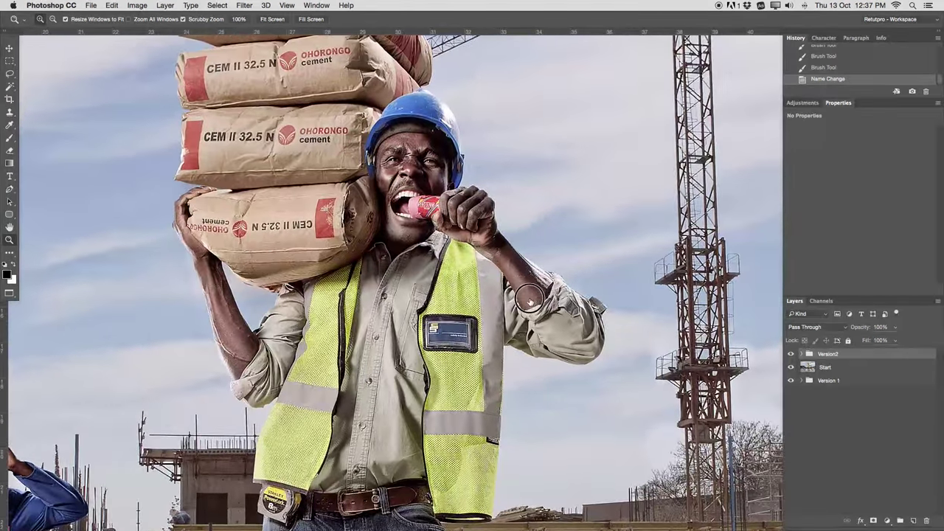
Step: Toggle Version2's visibility on the worker's arm to compare before and after the edits
click(792, 355)
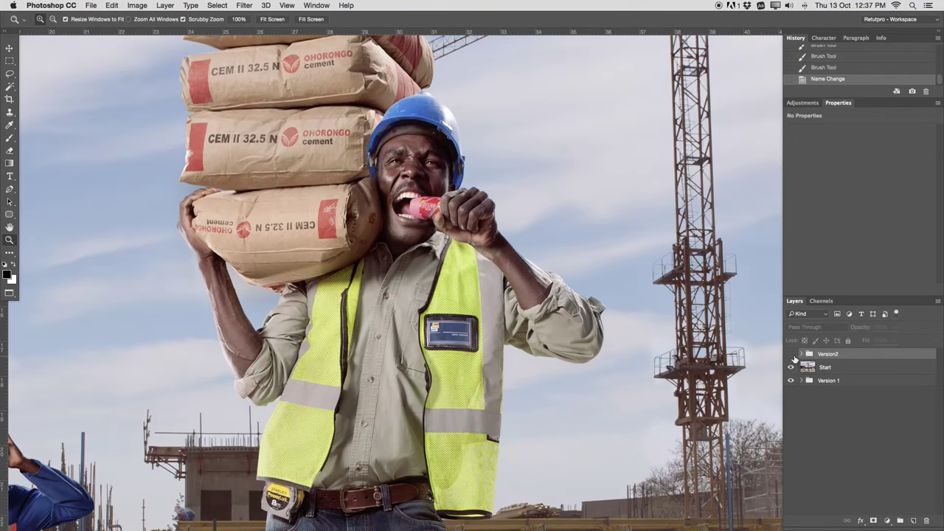
click(792, 355)
click(792, 355)
click(791, 355)
alt+click(506, 295)
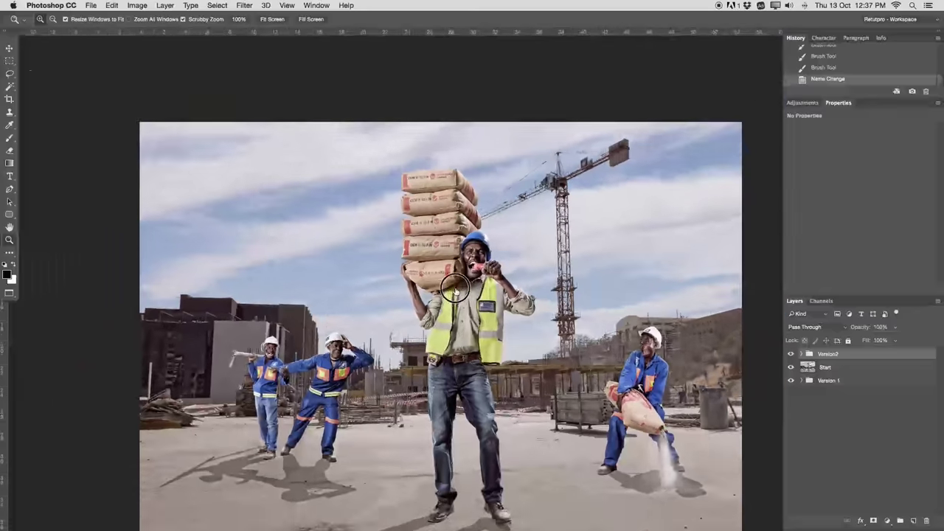